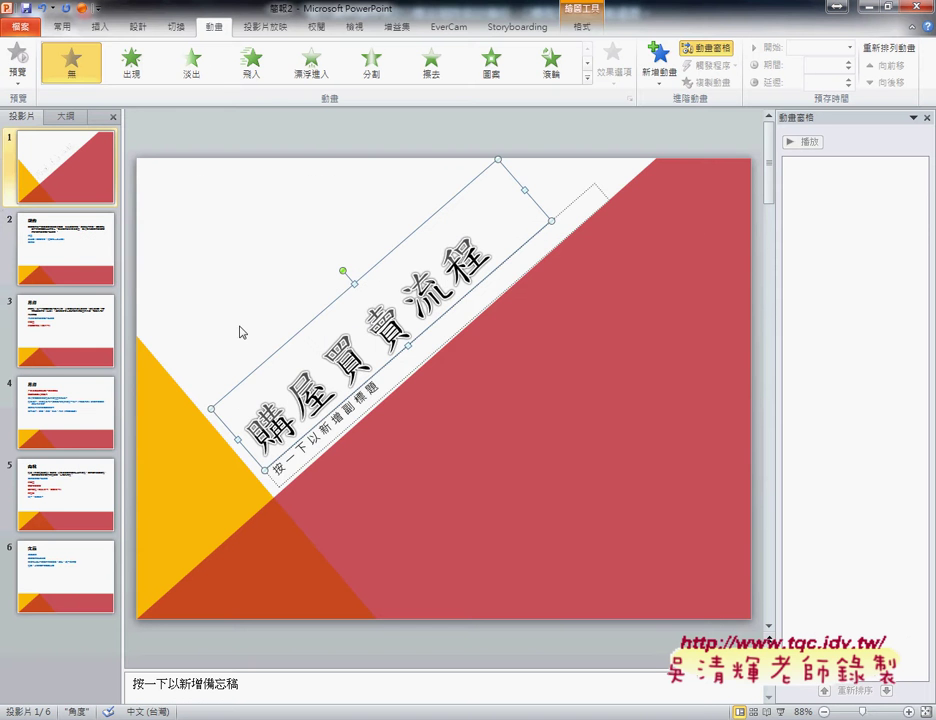
On slide 2 (簽約), demote the three lines from 印章 to 簽約款 one level.
left_click(35, 228)
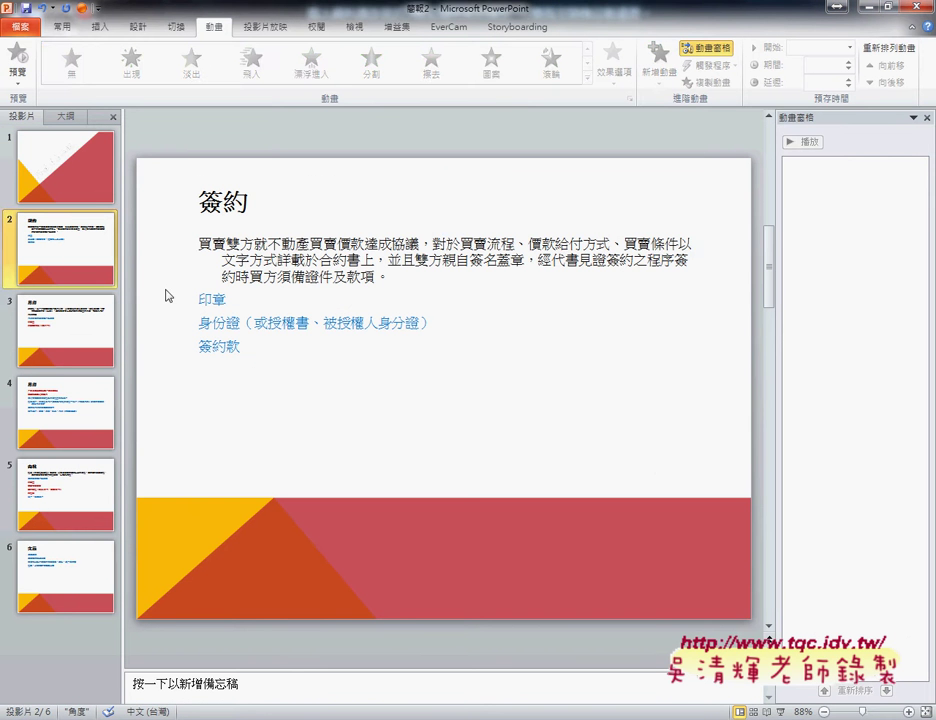
left_click_drag(200, 298, 251, 344)
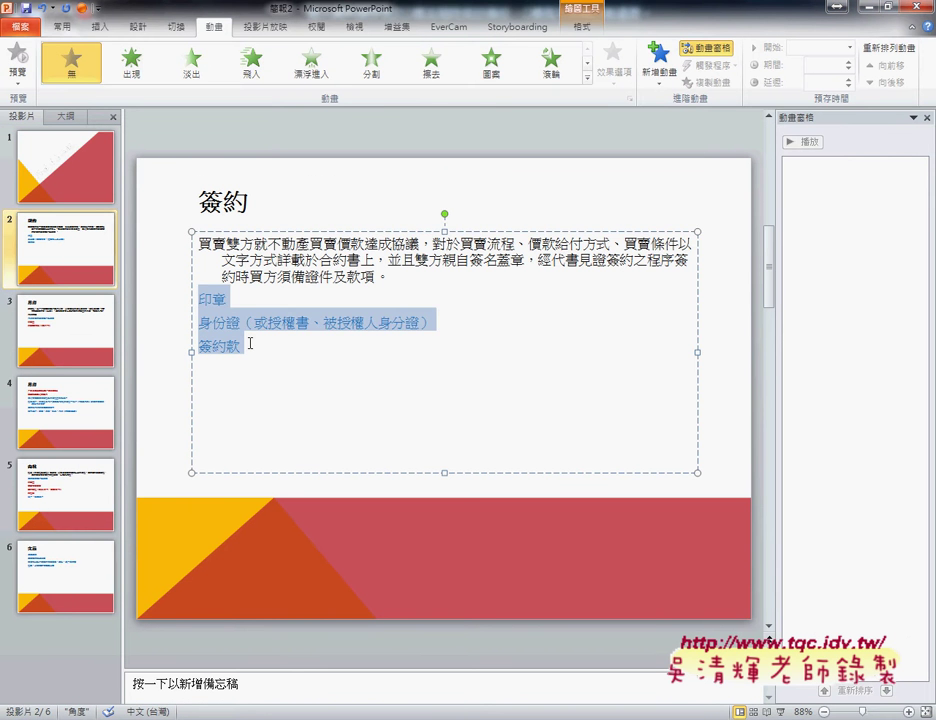
key("Tab")
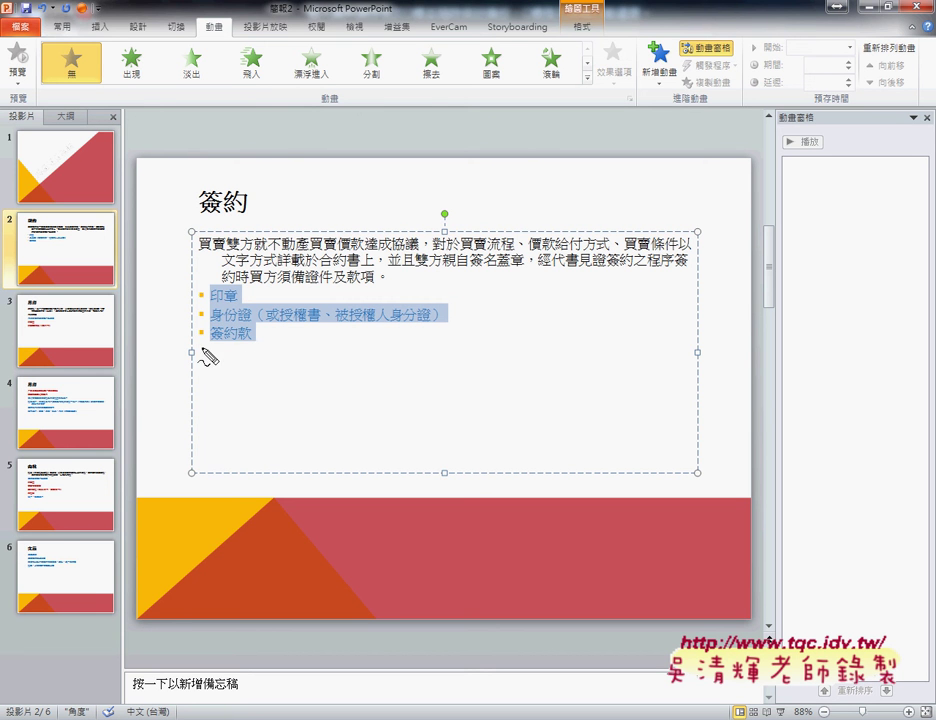
left_click_drag(200, 350, 210, 288)
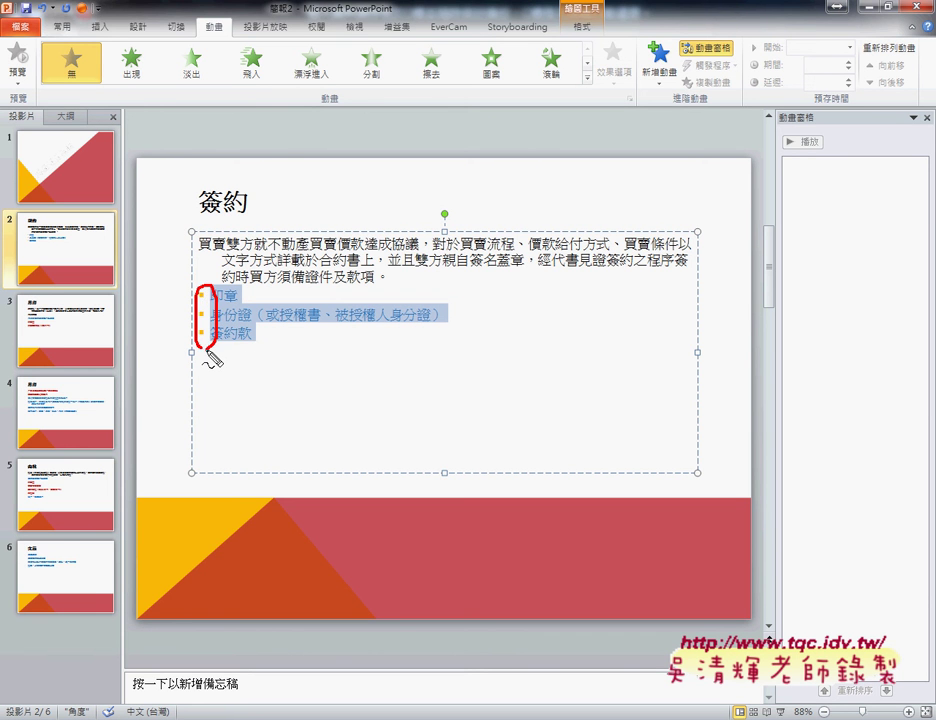
key("Escape")
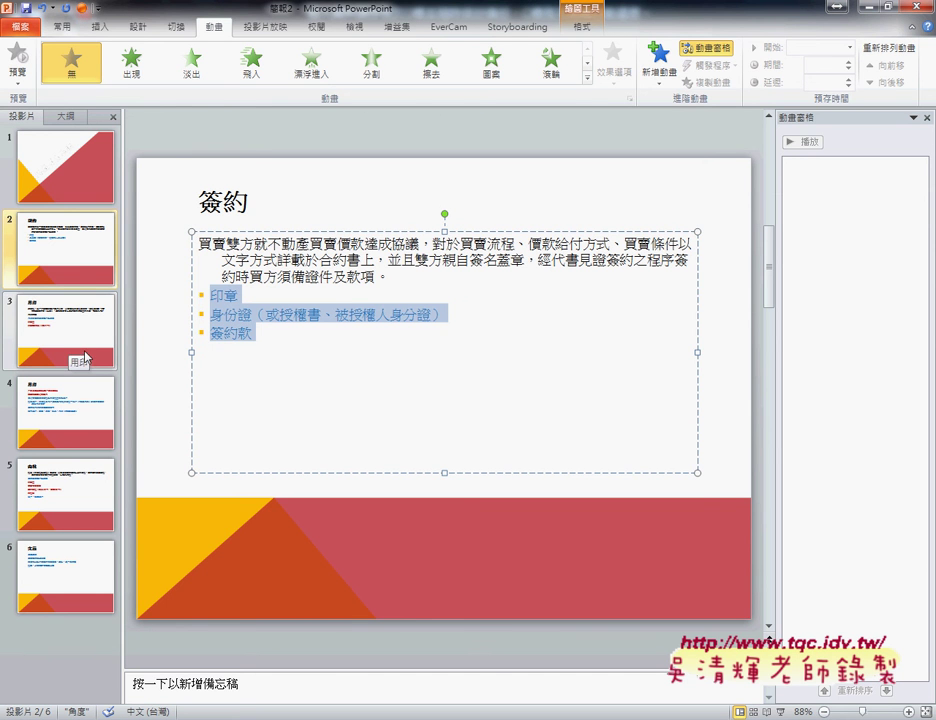
On slide 3 (用印), demote the two red lines below 用印時買方須備證件及款項.
left_click(71, 252)
left_click(71, 330)
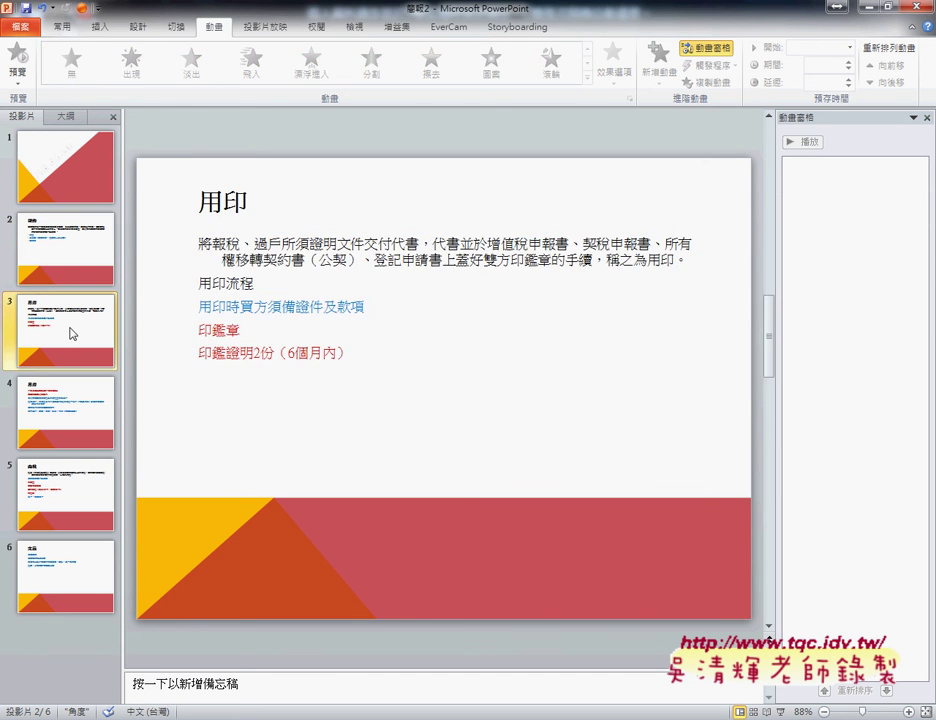
left_click_drag(364, 306, 200, 306)
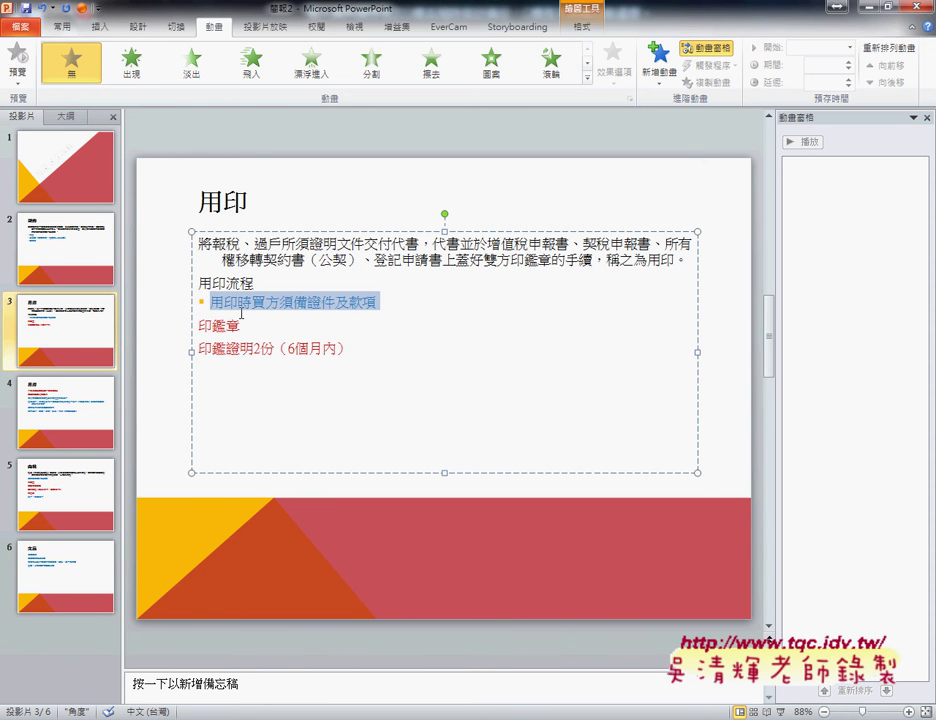
left_click_drag(360, 348, 199, 322)
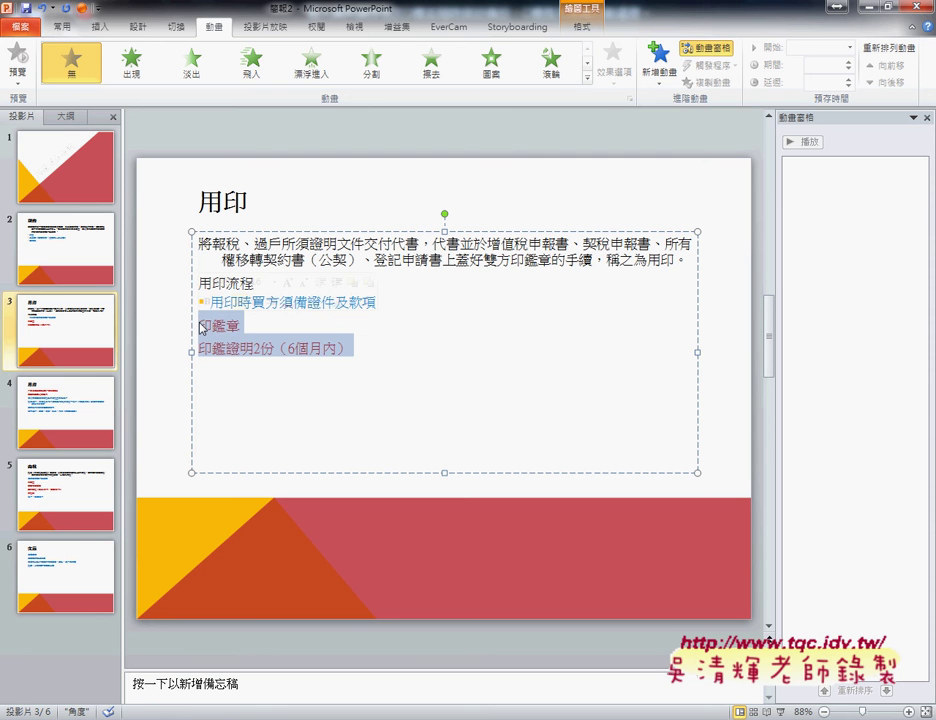
key("Tab")
key("Tab")
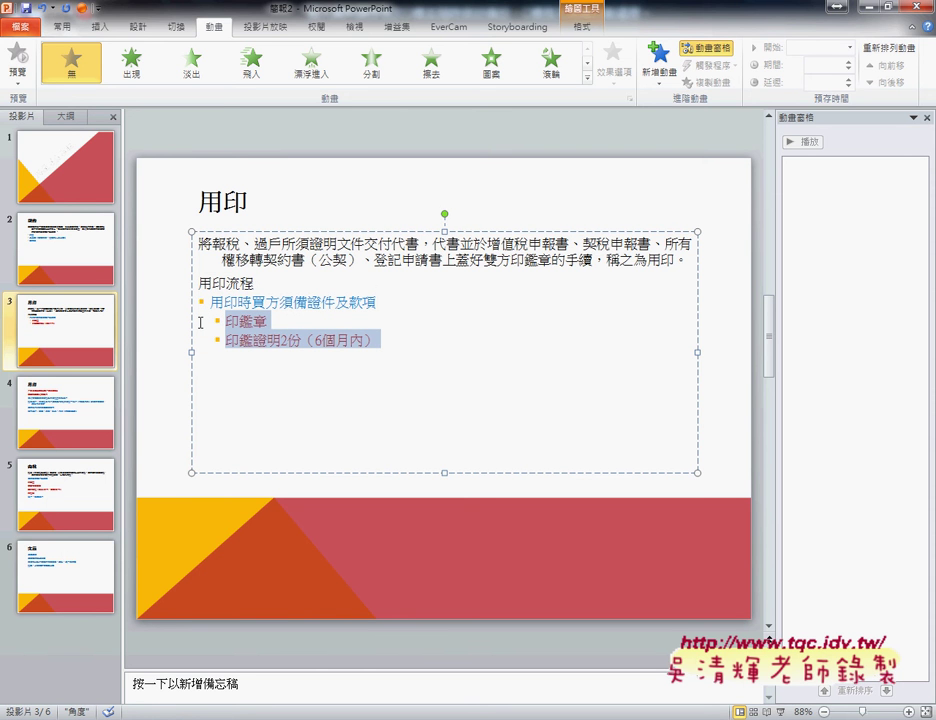
left_click(289, 260)
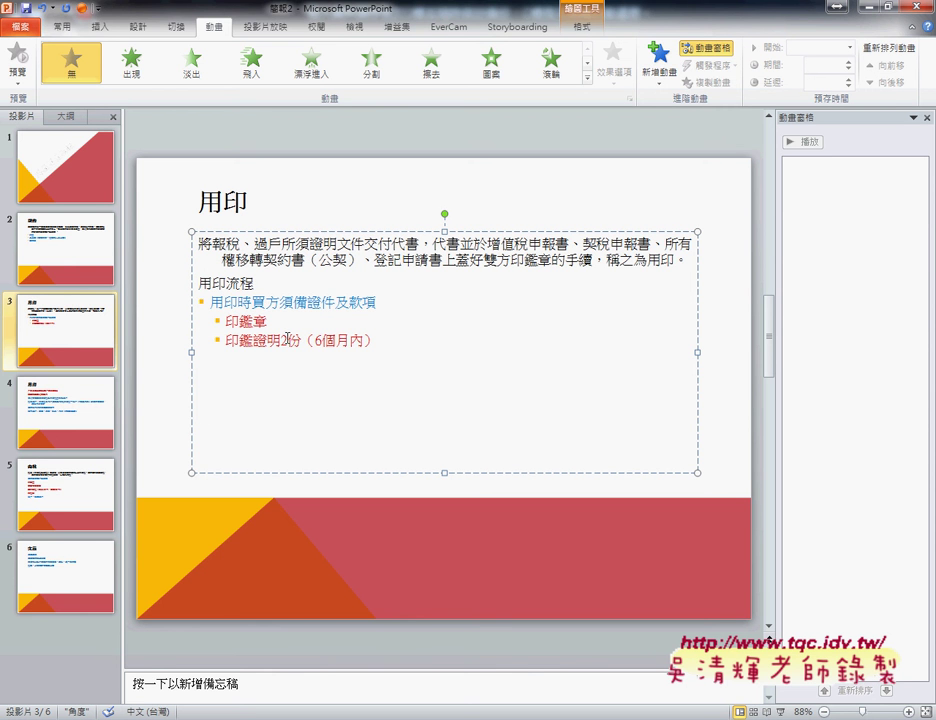
key("alt+shift")
On slide 4, demote the first two red lines and the four blue lines from 由代書 down.
left_click(47, 424)
left_click_drag(330, 266, 198, 250)
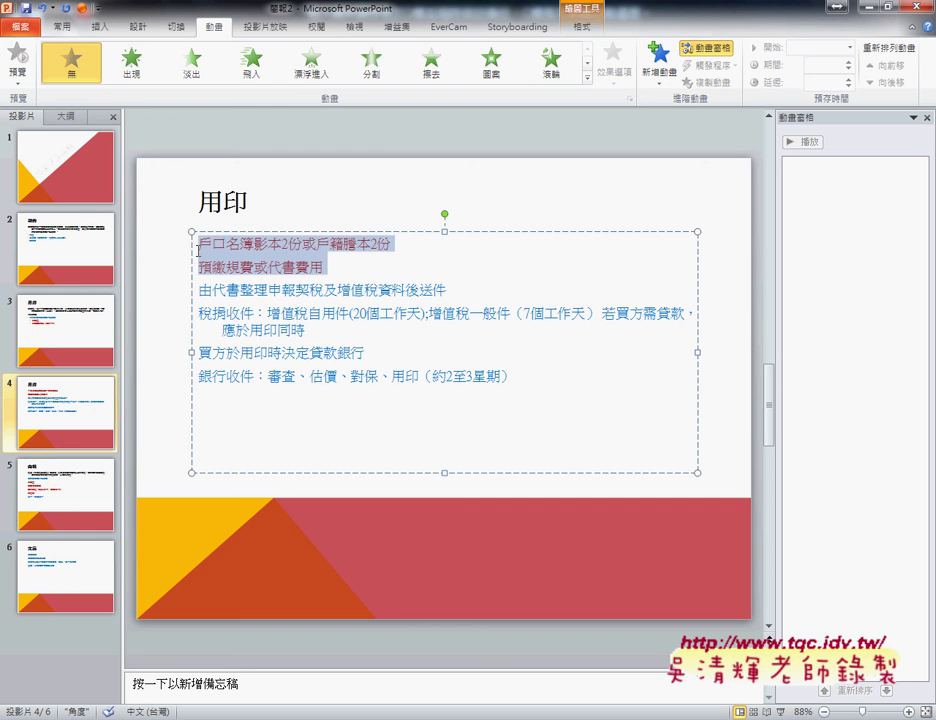
key("Tab")
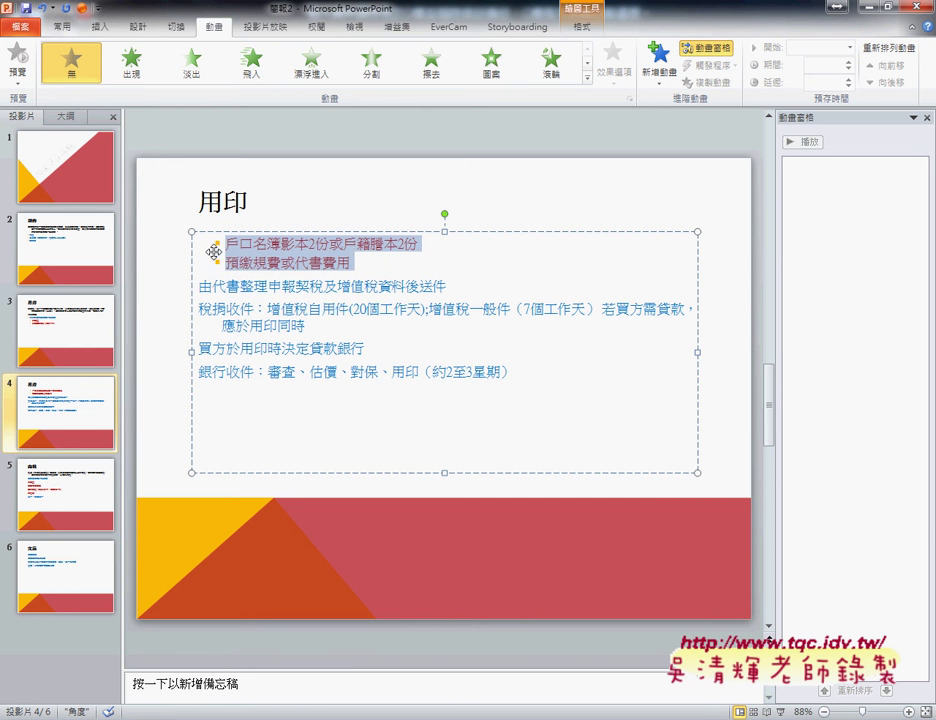
left_click(514, 374)
left_click_drag(514, 374, 185, 292)
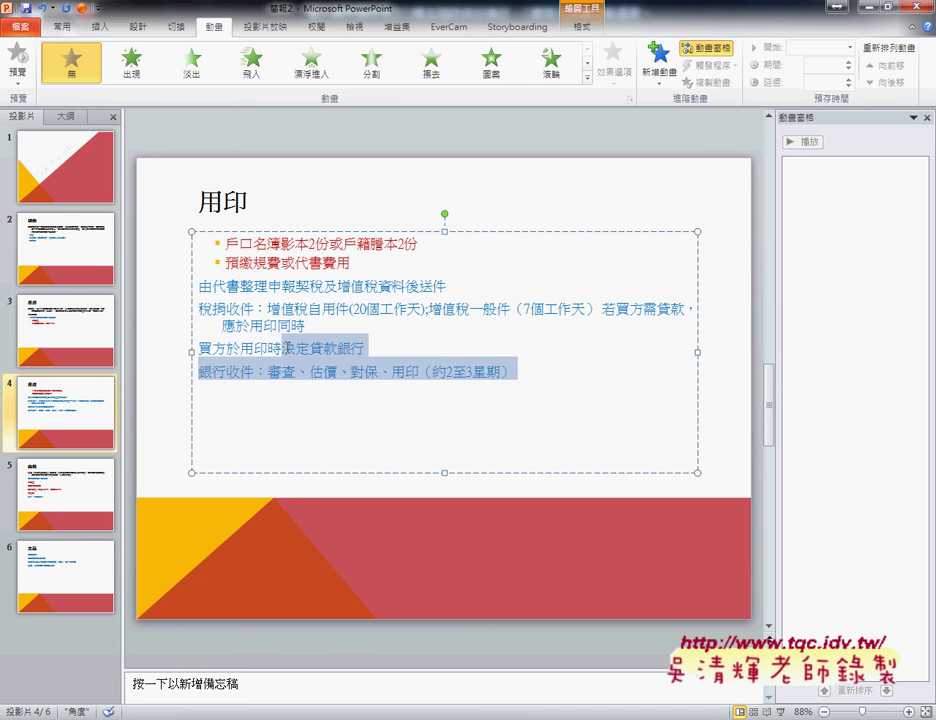
key("Tab")
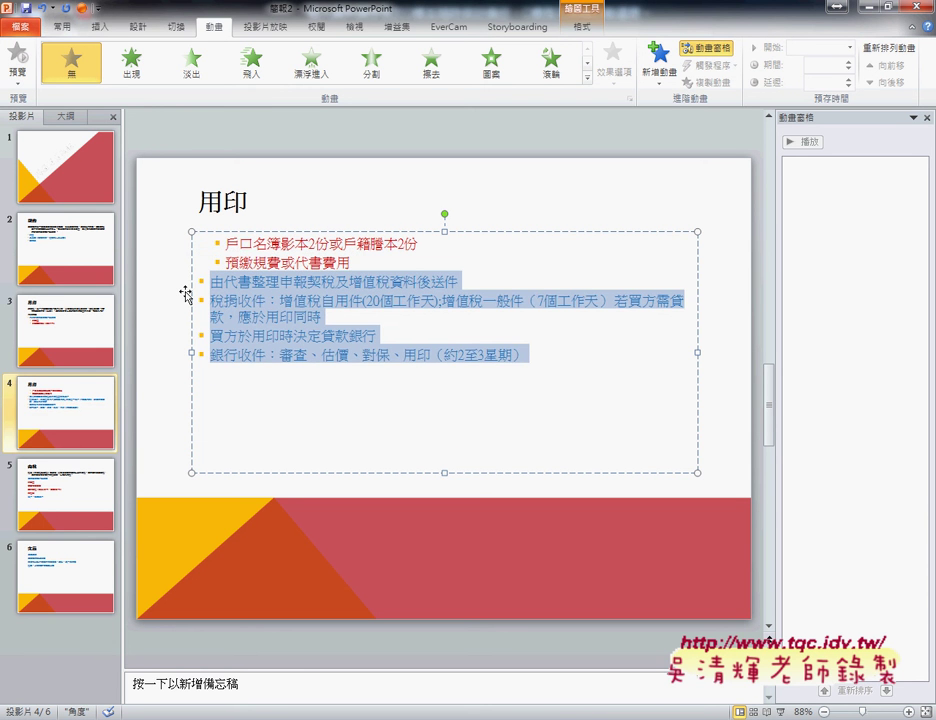
On slide 5 (完稅), demote 買方須備證件及款項 one level and the red lines 印鑑章–完稅款 two levels.
left_click(77, 480)
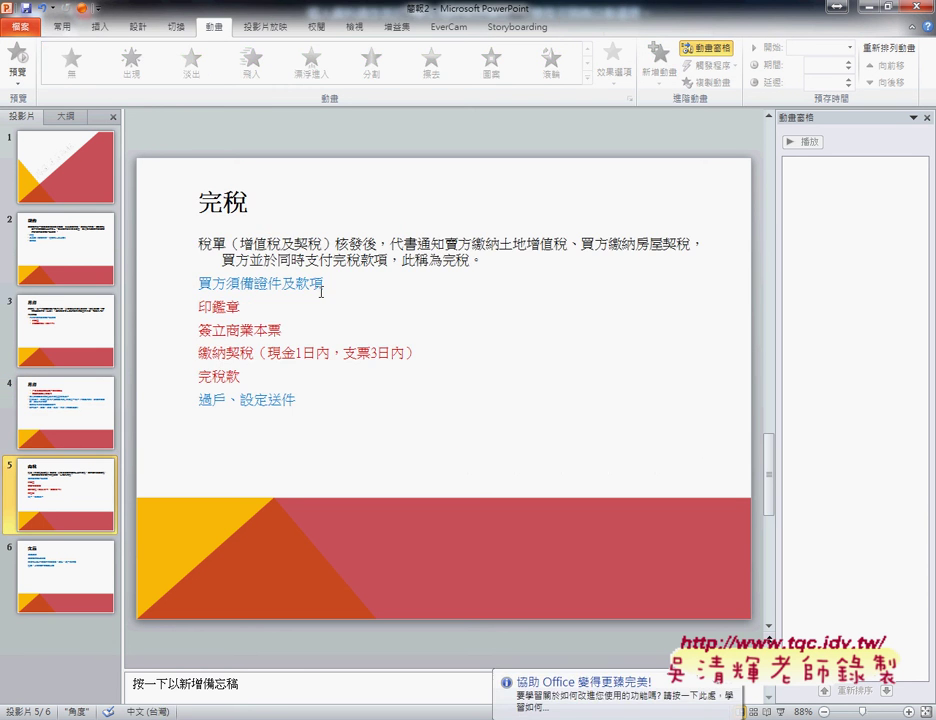
left_click_drag(320, 282, 185, 281)
key("Tab")
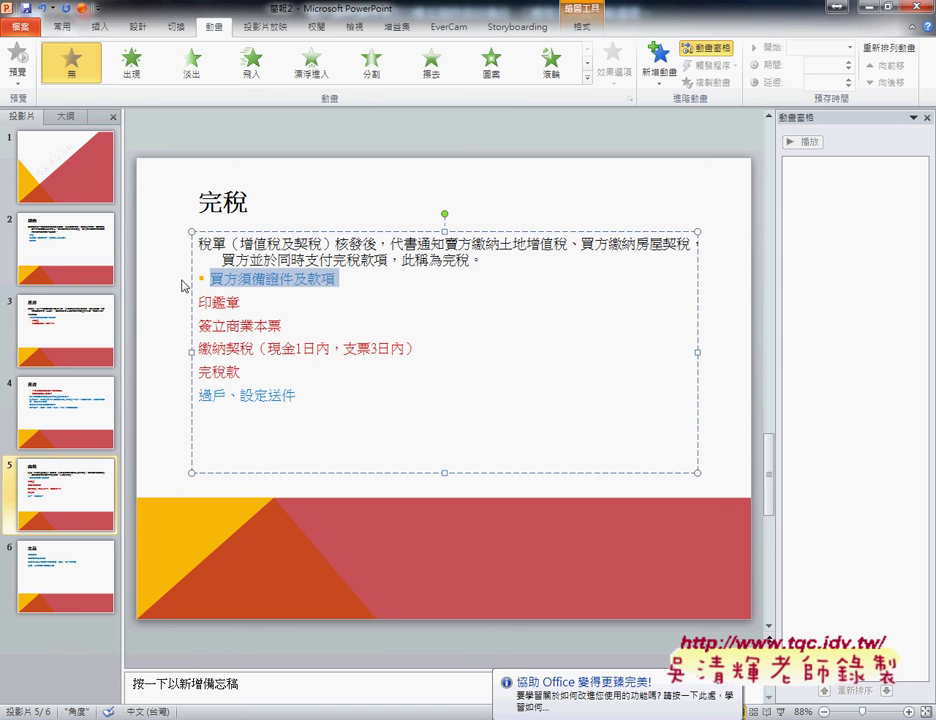
left_click_drag(340, 371, 199, 303)
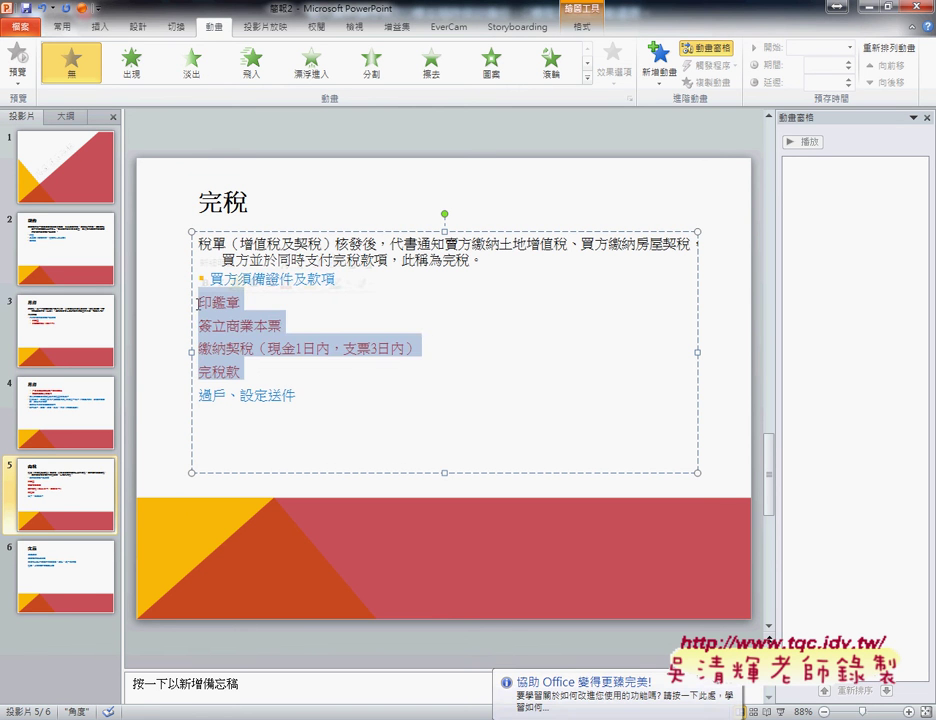
key("Tab")
key("Tab")
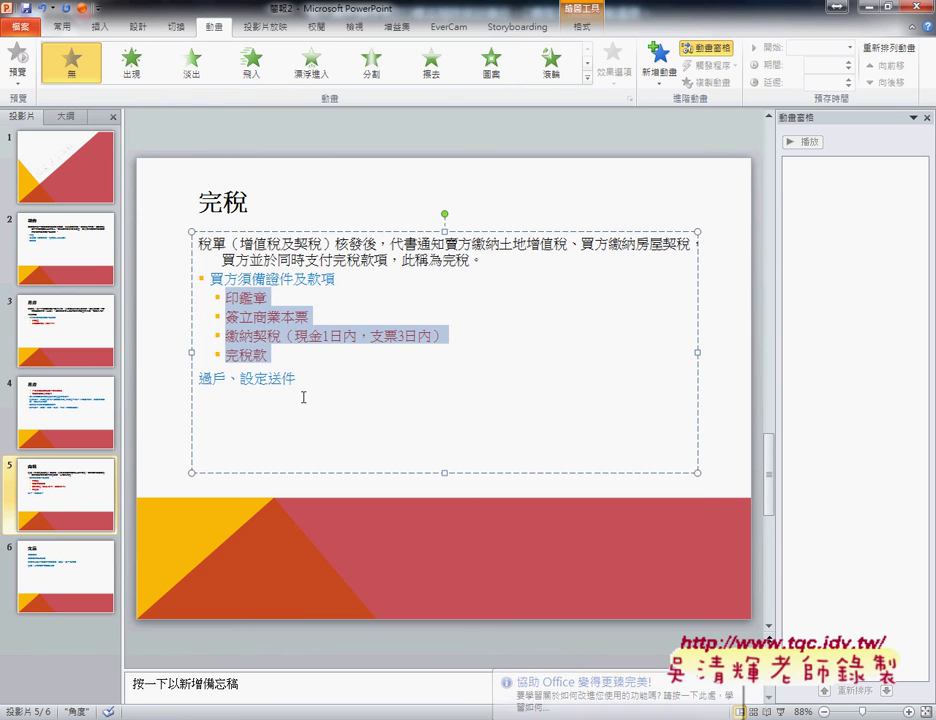
left_click_drag(302, 380, 190, 380)
key("Tab")
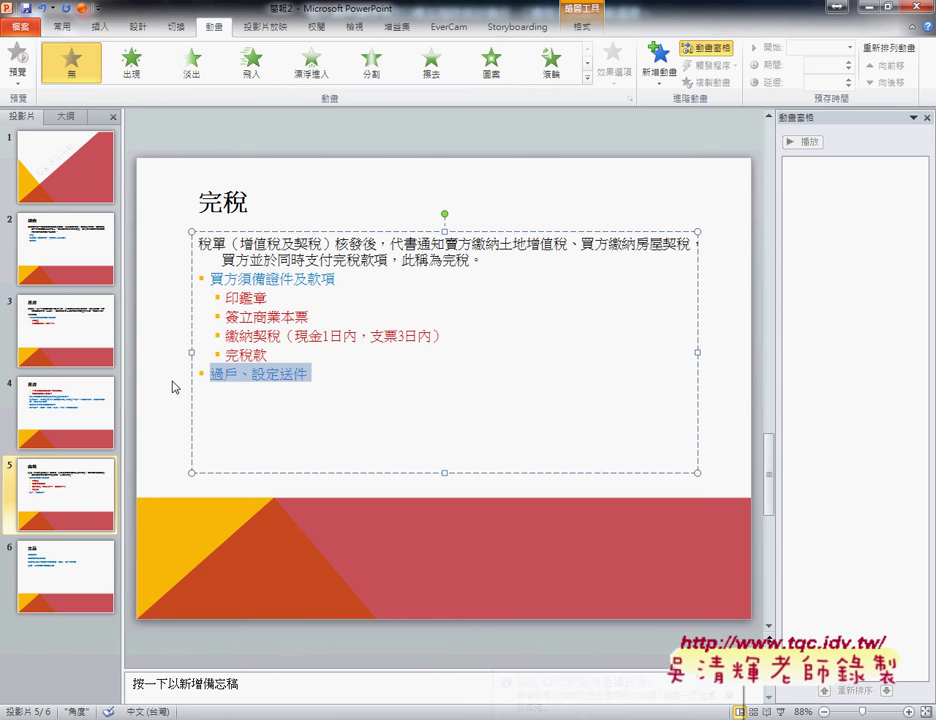
Demote slide 6's (交屋) four body lines one level and bring up the exam PDF.
left_click(66, 582)
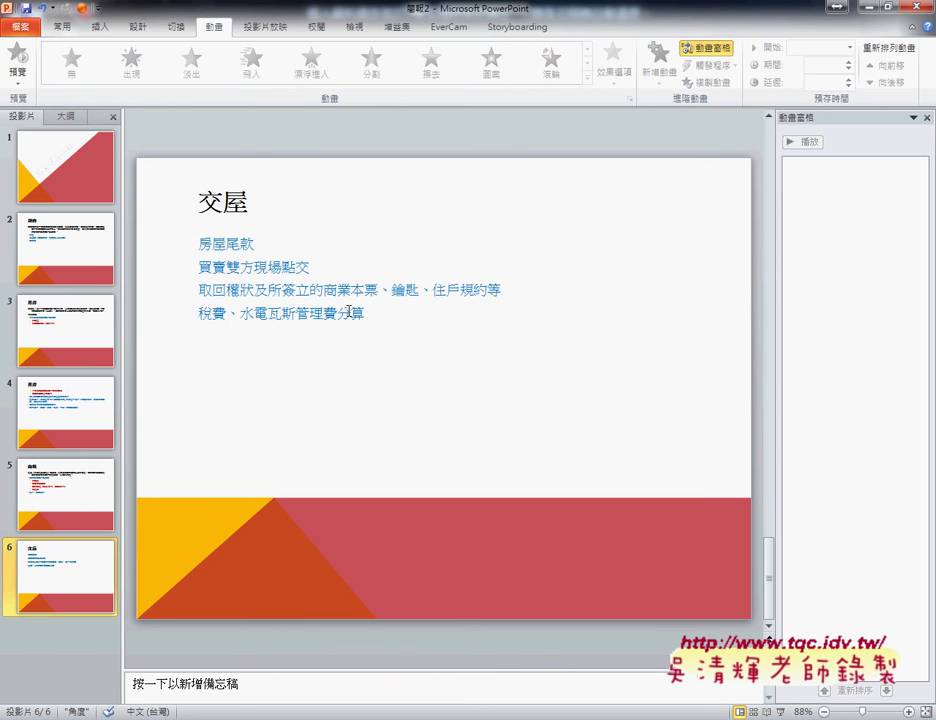
left_click_drag(364, 313, 203, 250)
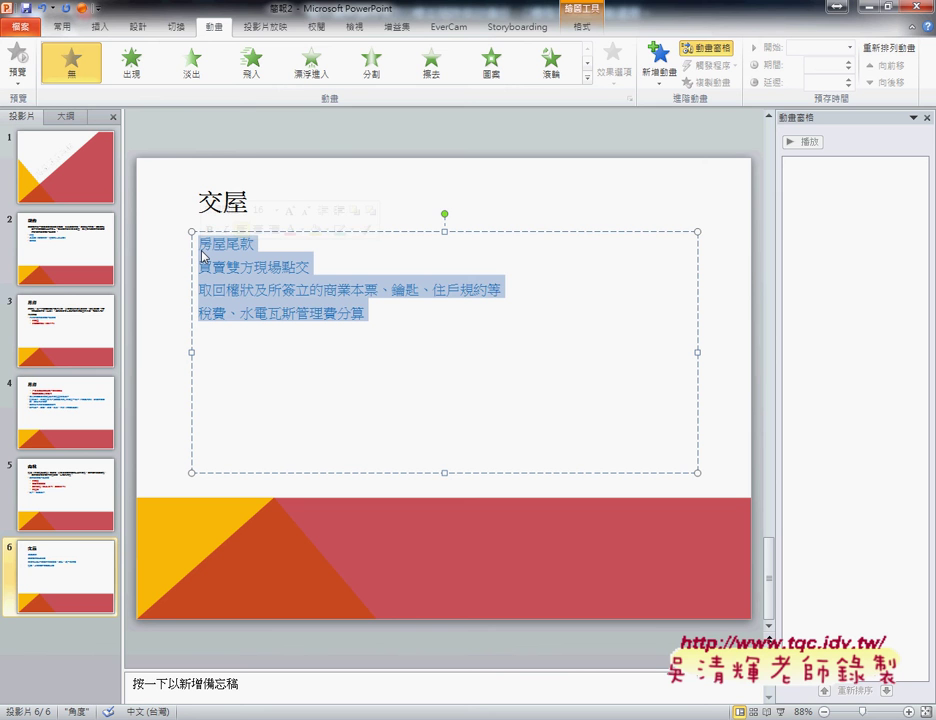
key("Tab")
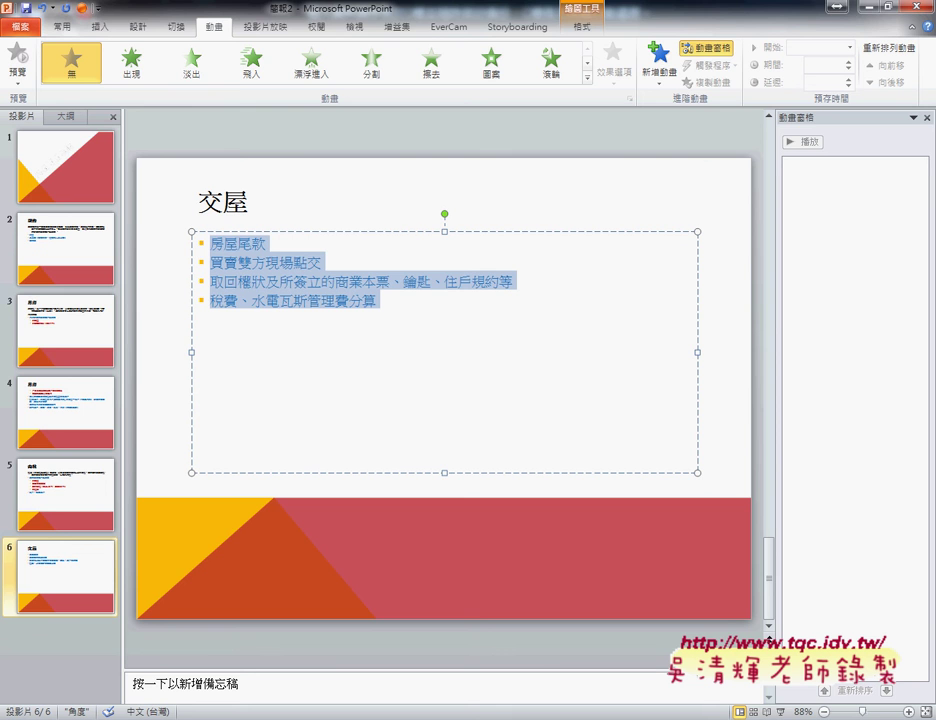
key("alt+Tab")
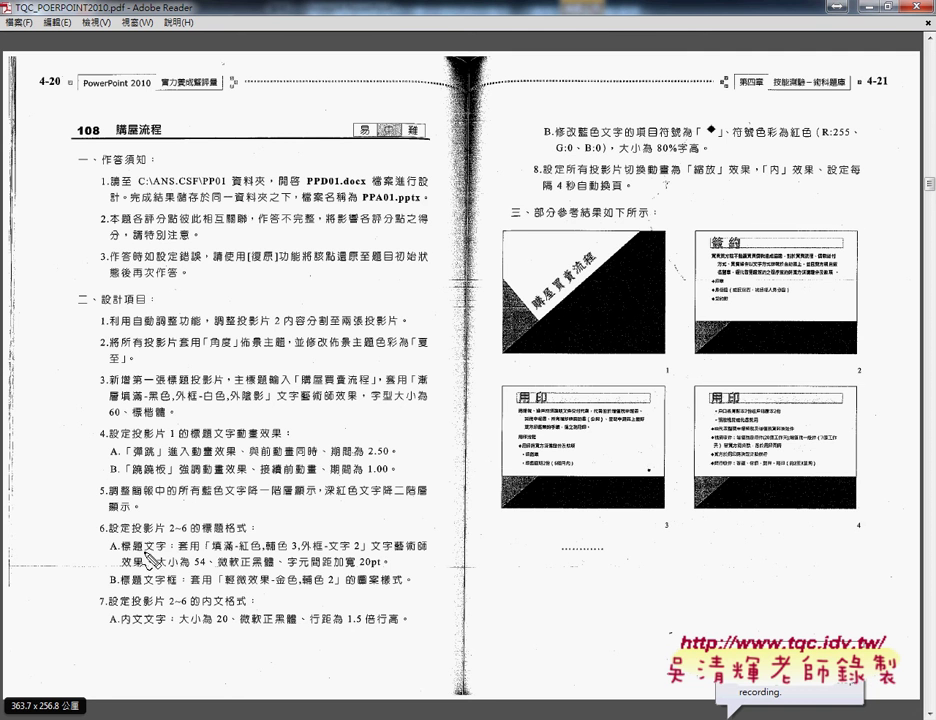
Mark item 6A's title requirements in the PDF: red-fill WordArt, size 54, 間距加寬.
left_click(727, 241)
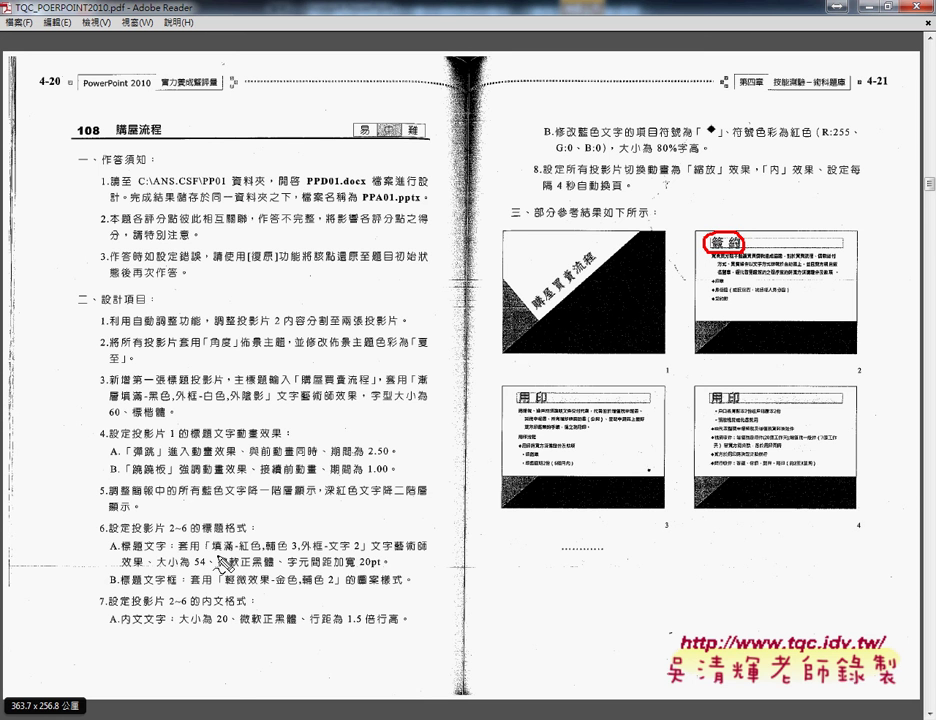
left_click_drag(212, 549, 263, 549)
left_click_drag(391, 548, 431, 548)
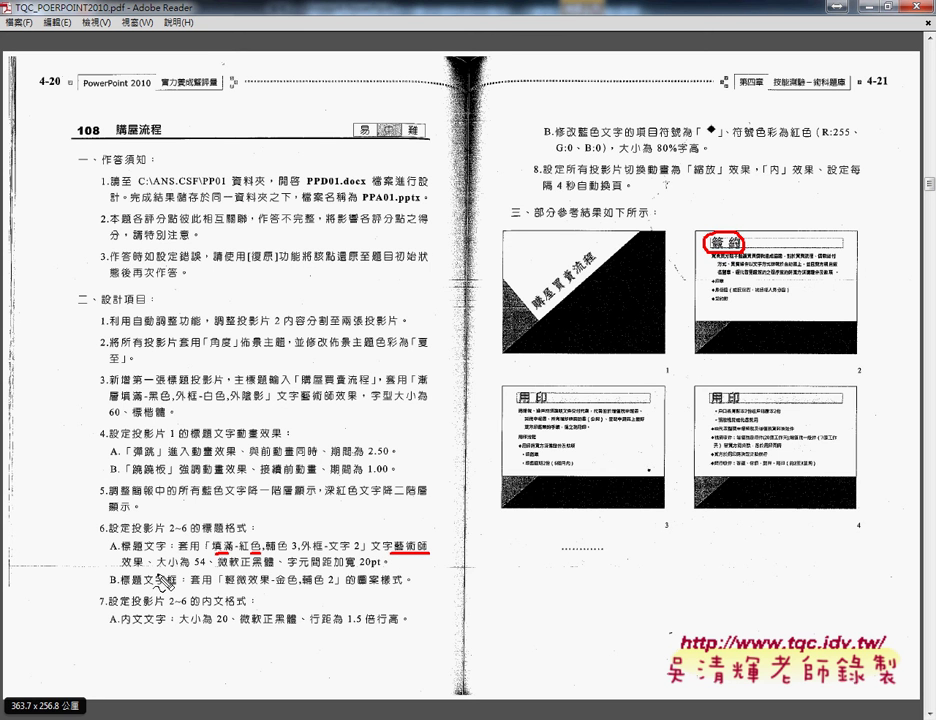
left_click_drag(195, 568, 210, 568)
left_click_drag(314, 568, 384, 571)
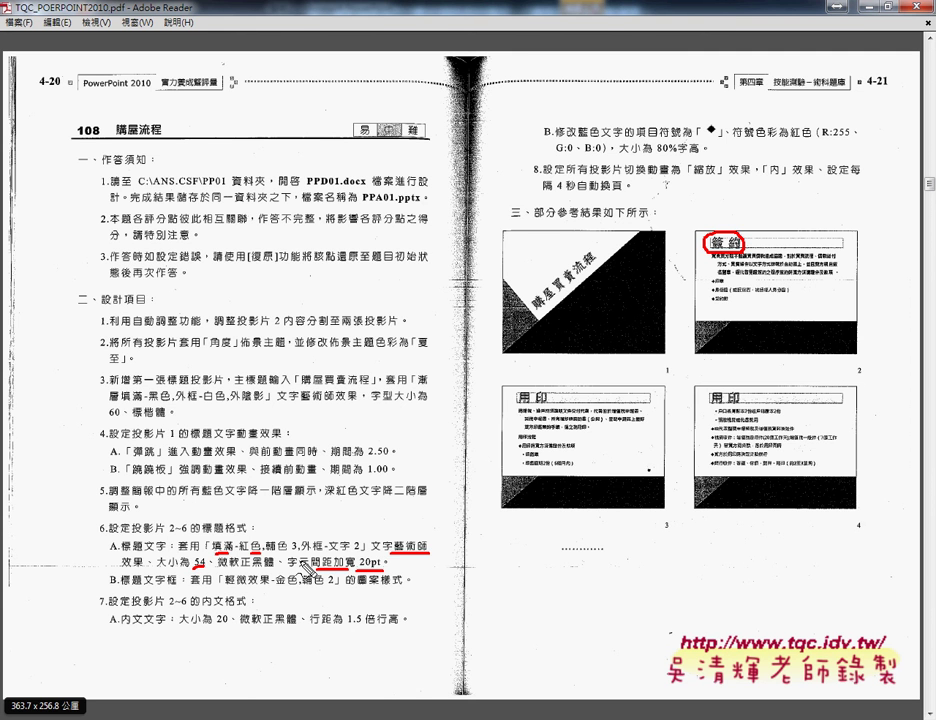
key("Escape")
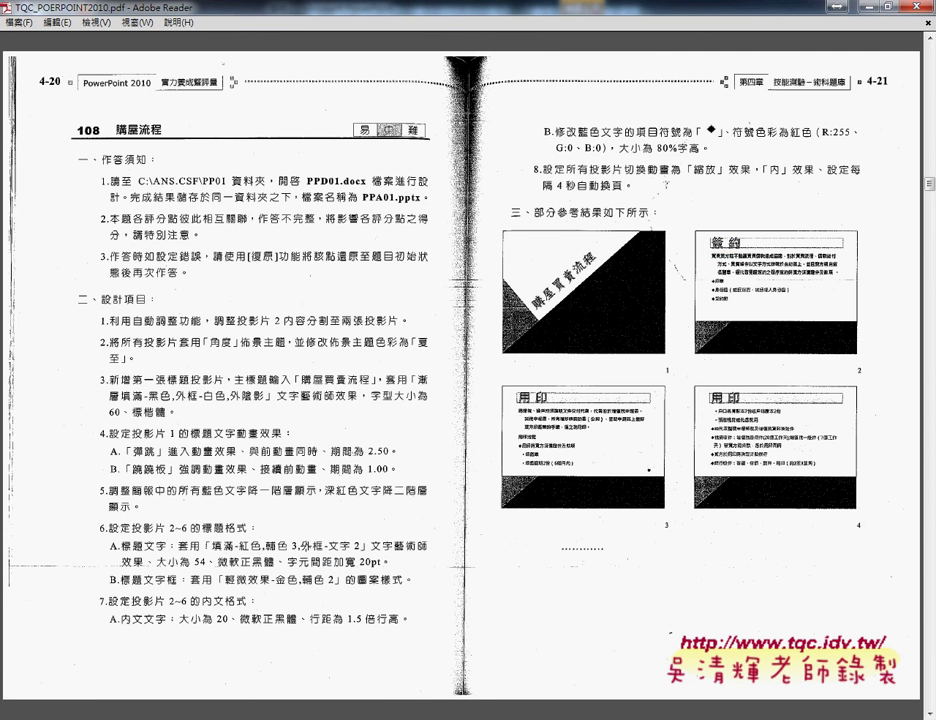
key("alt+Tab")
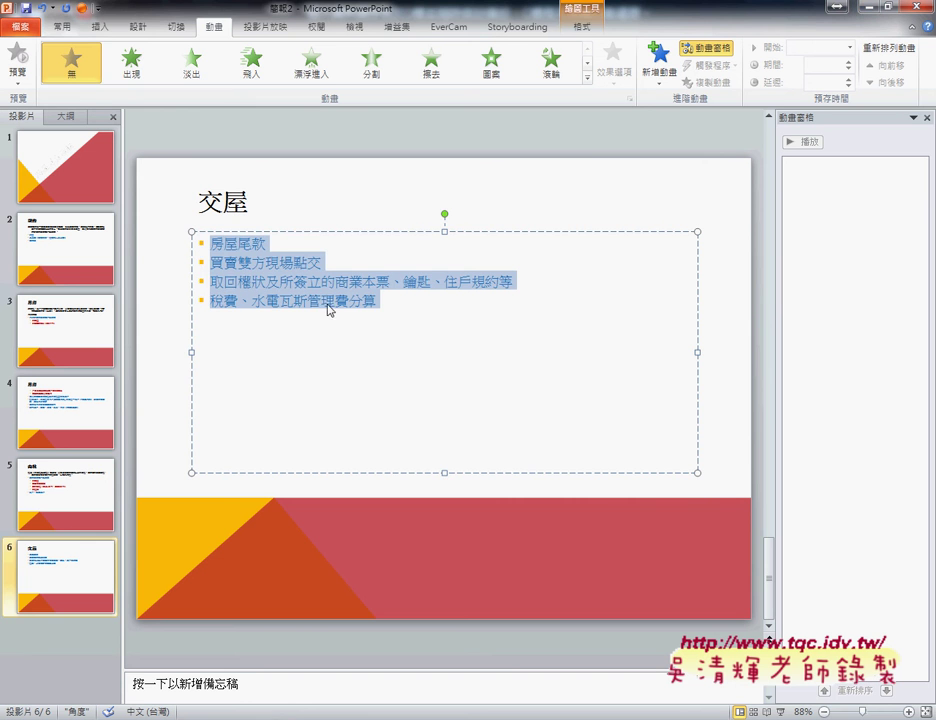
Apply WordArt style 填滿 - 紅色, 輔色 3, 外框 - 文字 2 to slide 2's title 簽約.
left_click(61, 239)
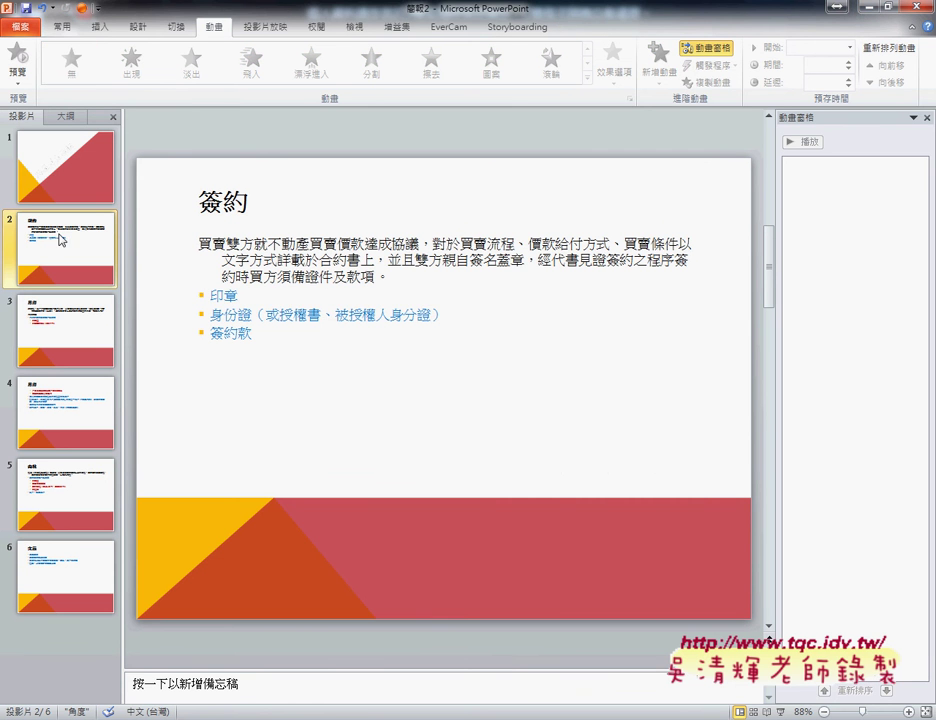
left_click(247, 203)
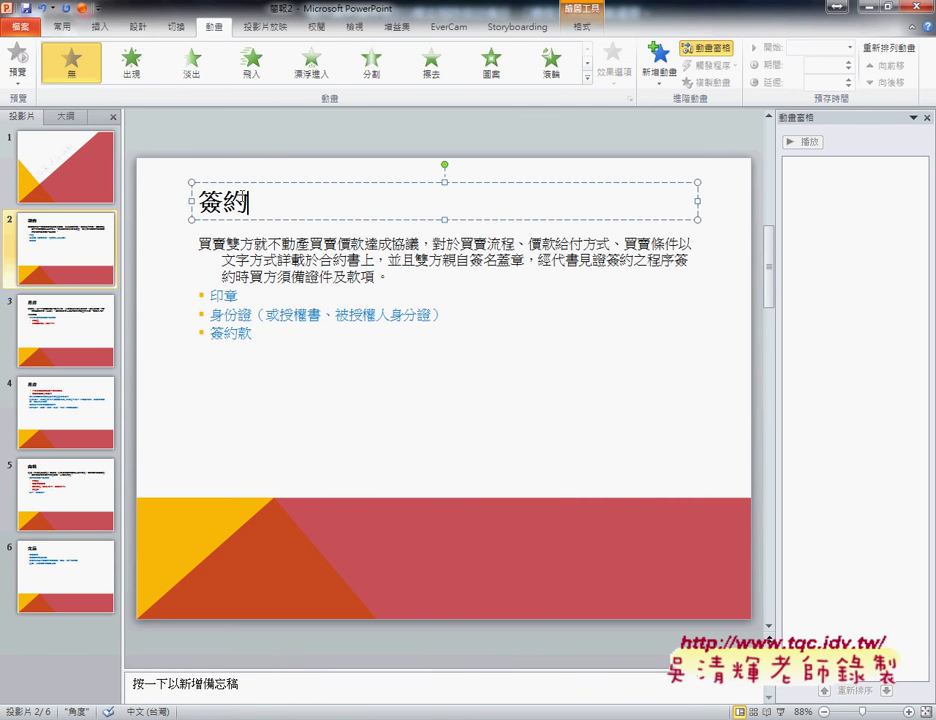
left_click(258, 183)
key("Escape")
left_click(259, 207)
double_click(248, 203)
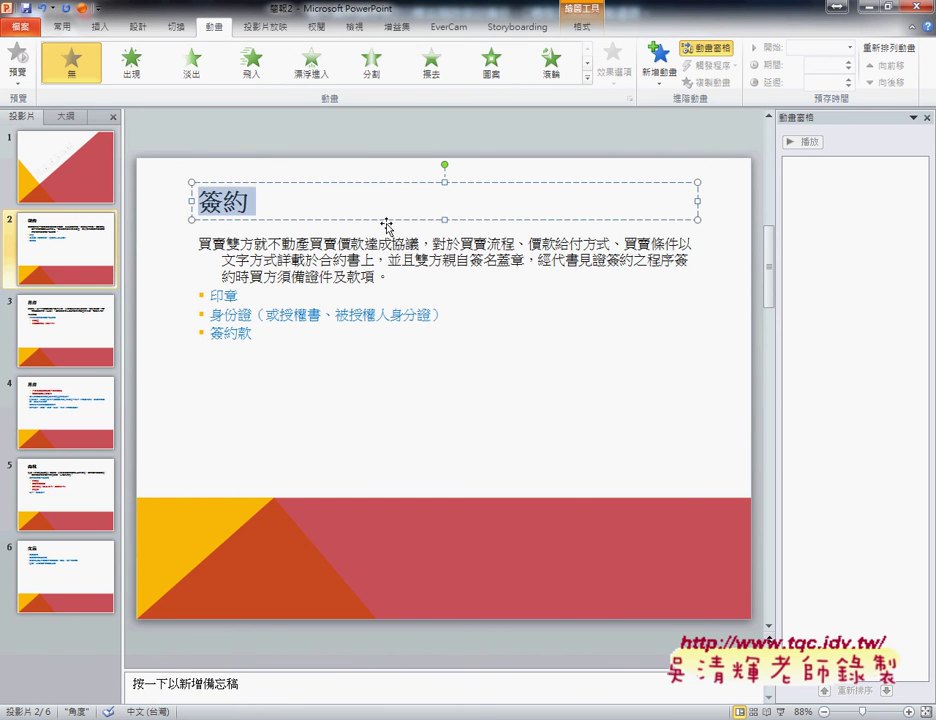
left_click(418, 184)
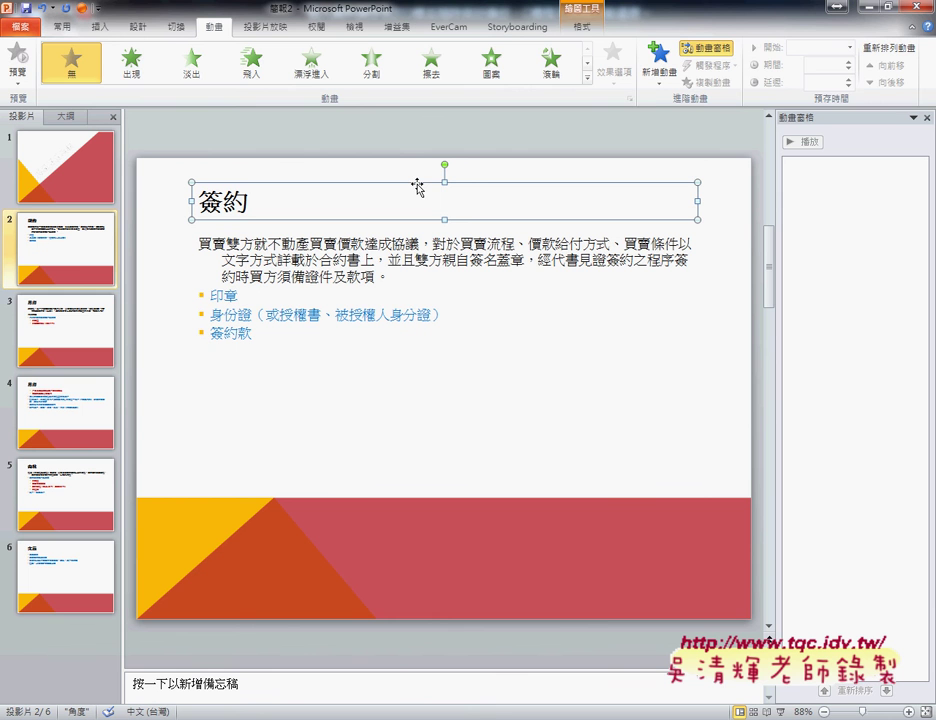
left_click(586, 28)
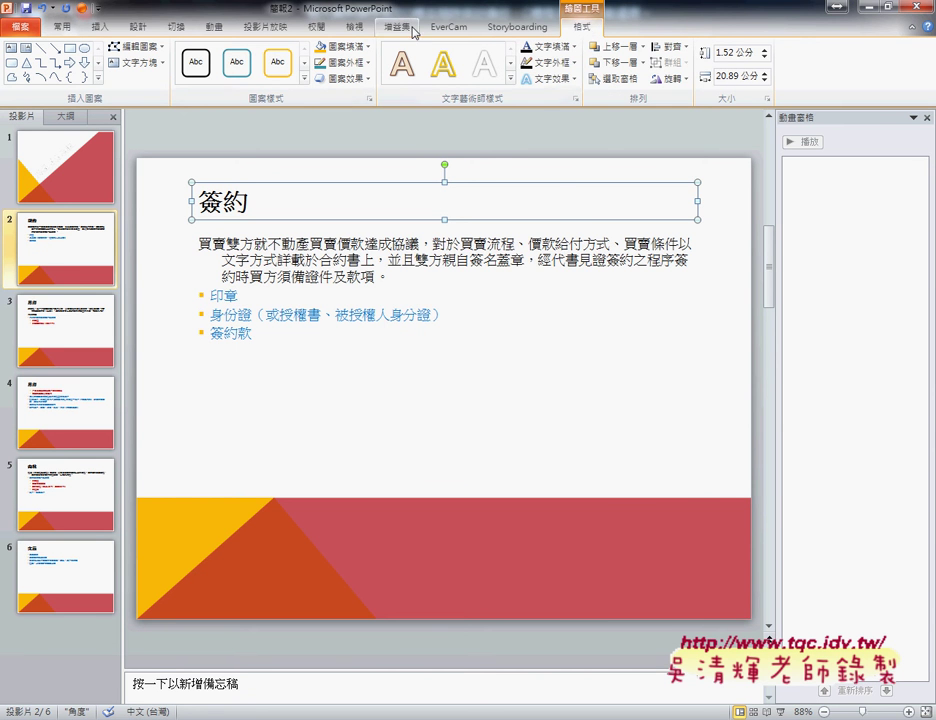
left_click(510, 78)
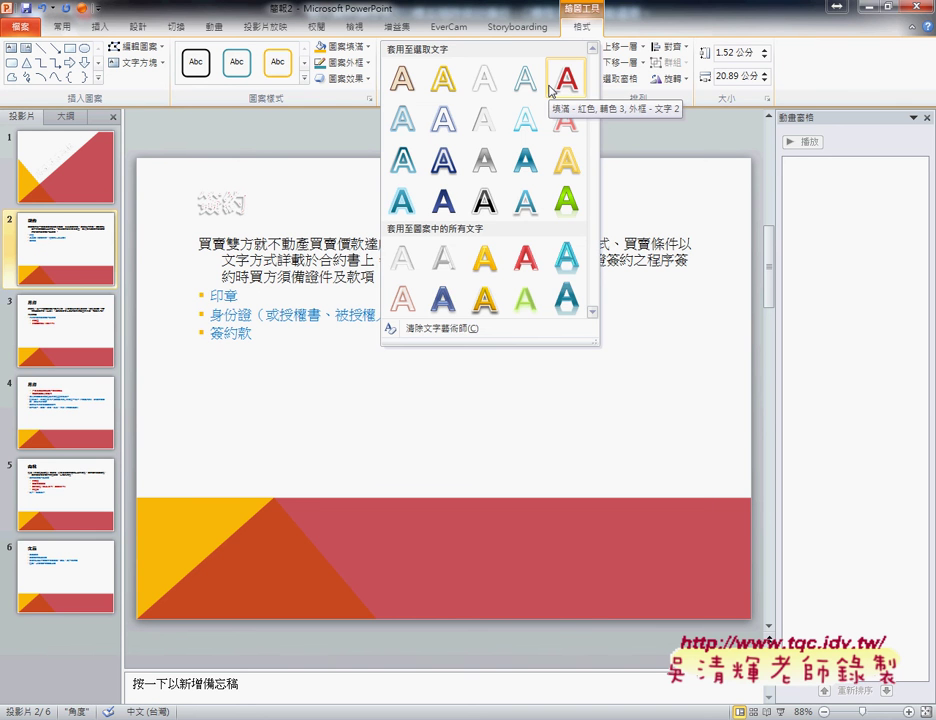
key("Escape")
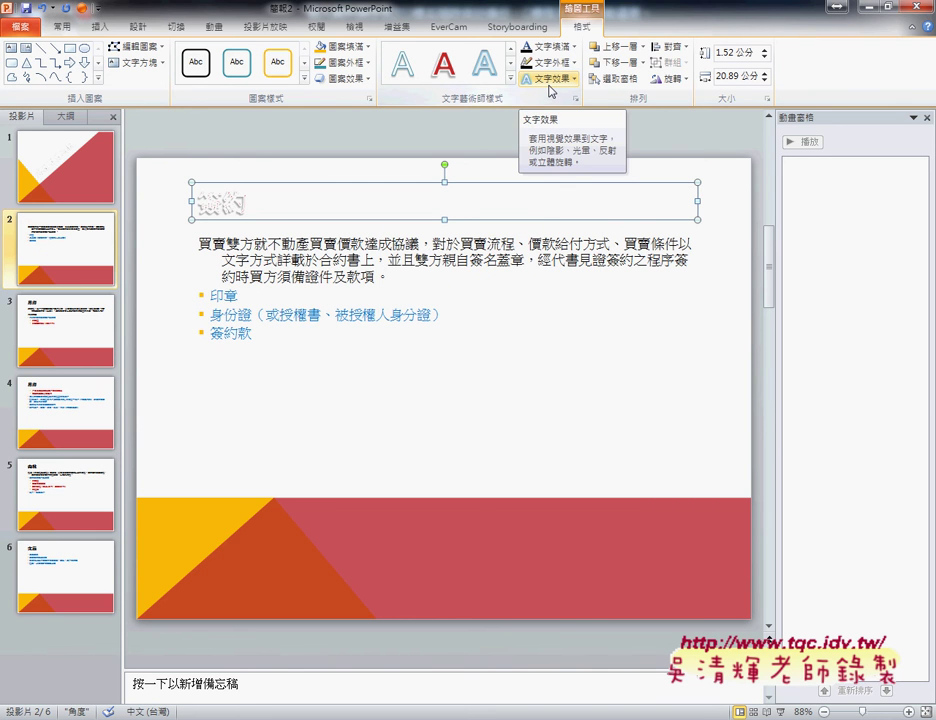
Set the 簽約 title to 54 point in the 微軟正黑體 font.
left_click(58, 30)
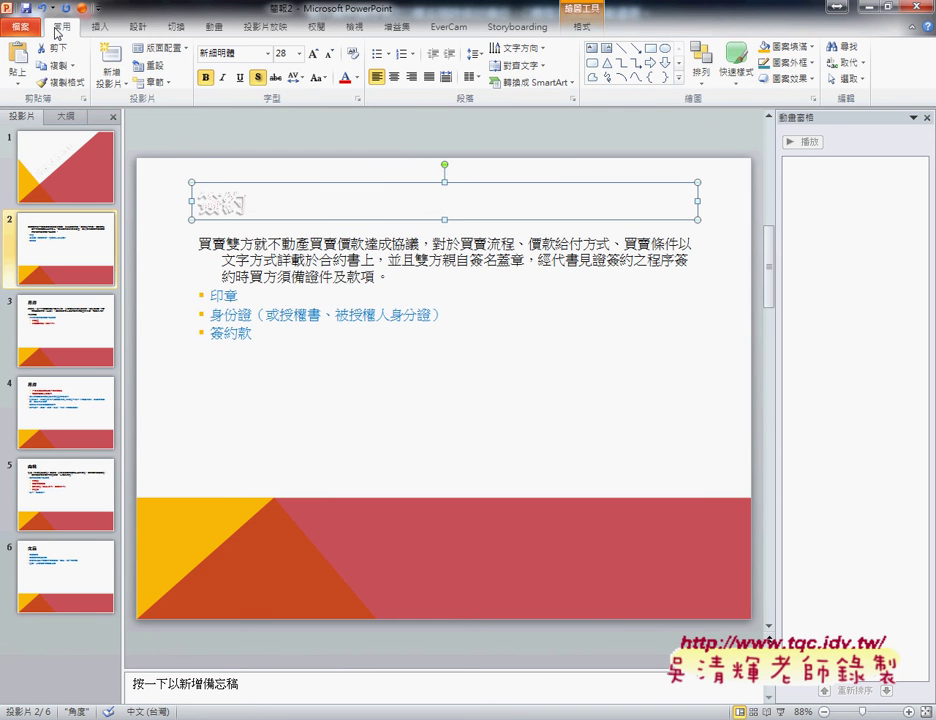
left_click(299, 53)
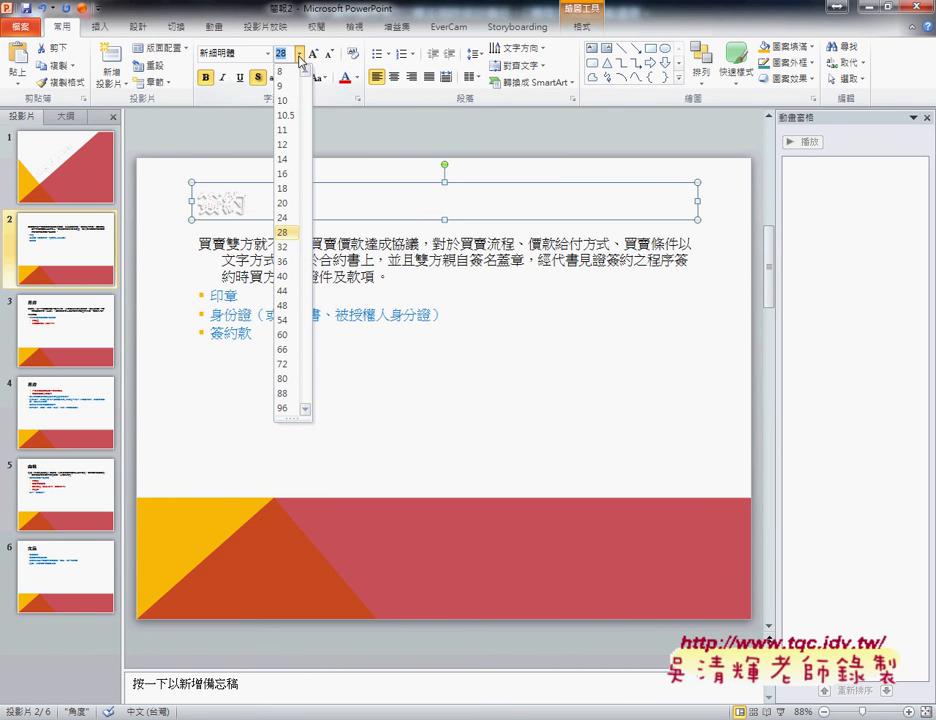
left_click(289, 322)
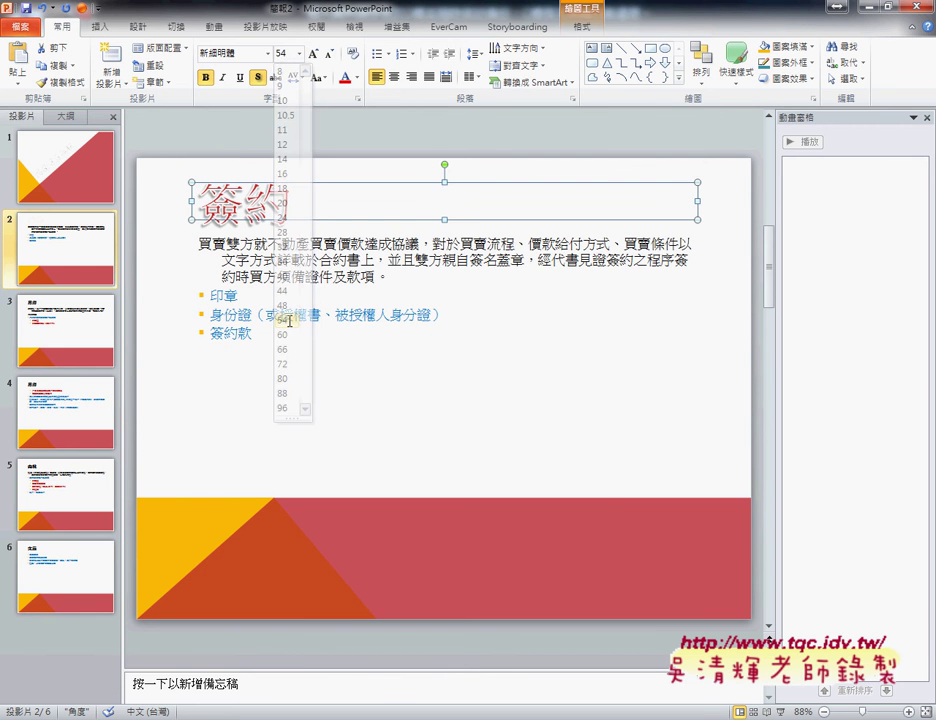
left_click(267, 53)
scroll(397, 188, "down", 6)
scroll(398, 240, "down", 12)
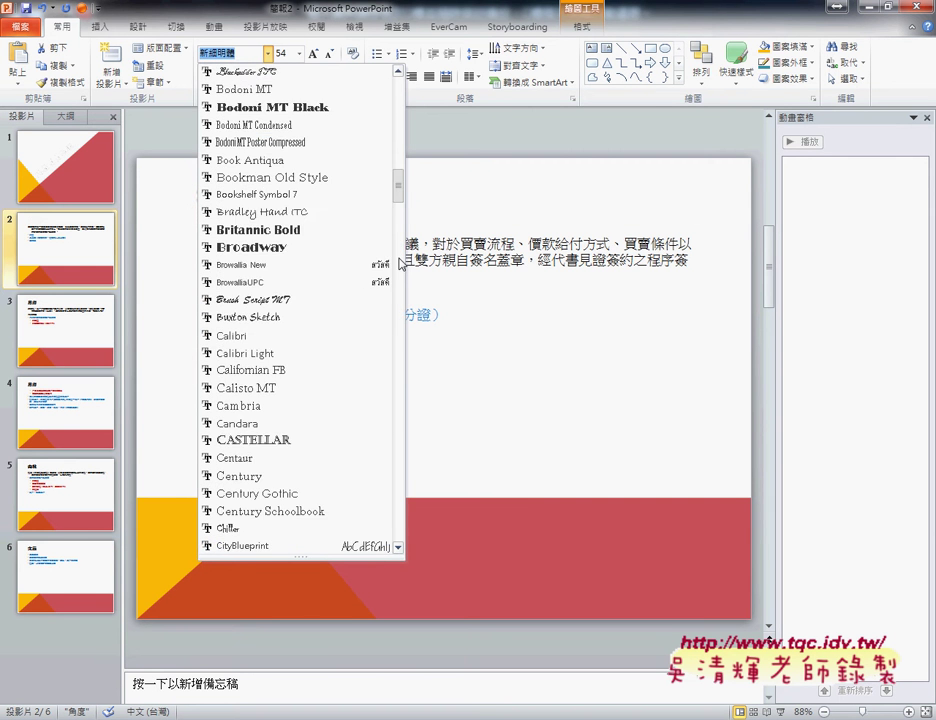
scroll(399, 298, "down", 12)
scroll(402, 393, "down", 10)
left_click_drag(402, 393, 407, 232)
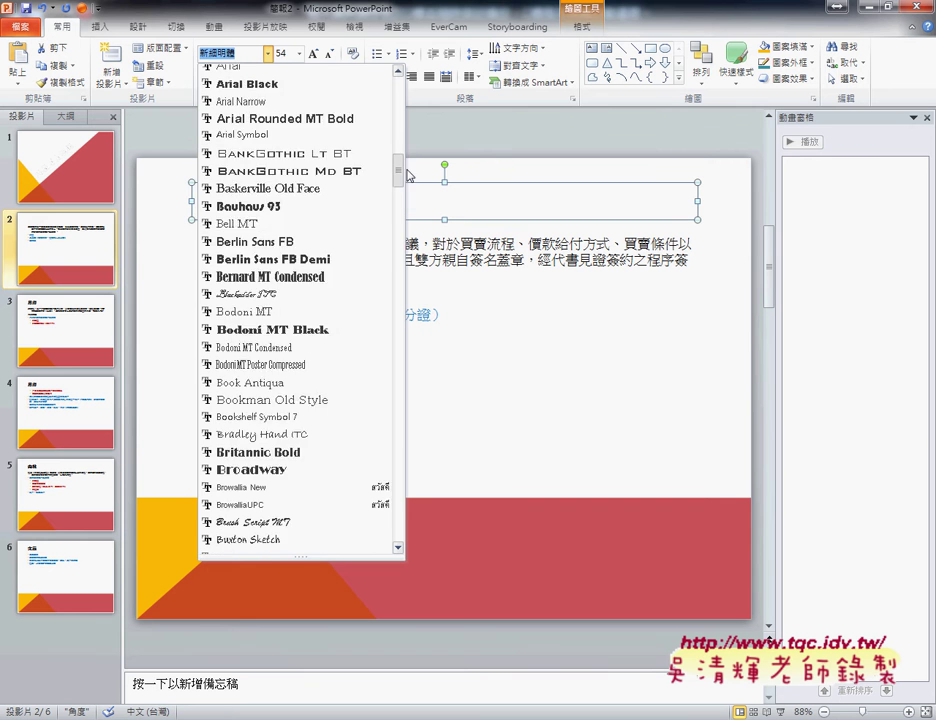
left_click_drag(407, 232, 408, 150)
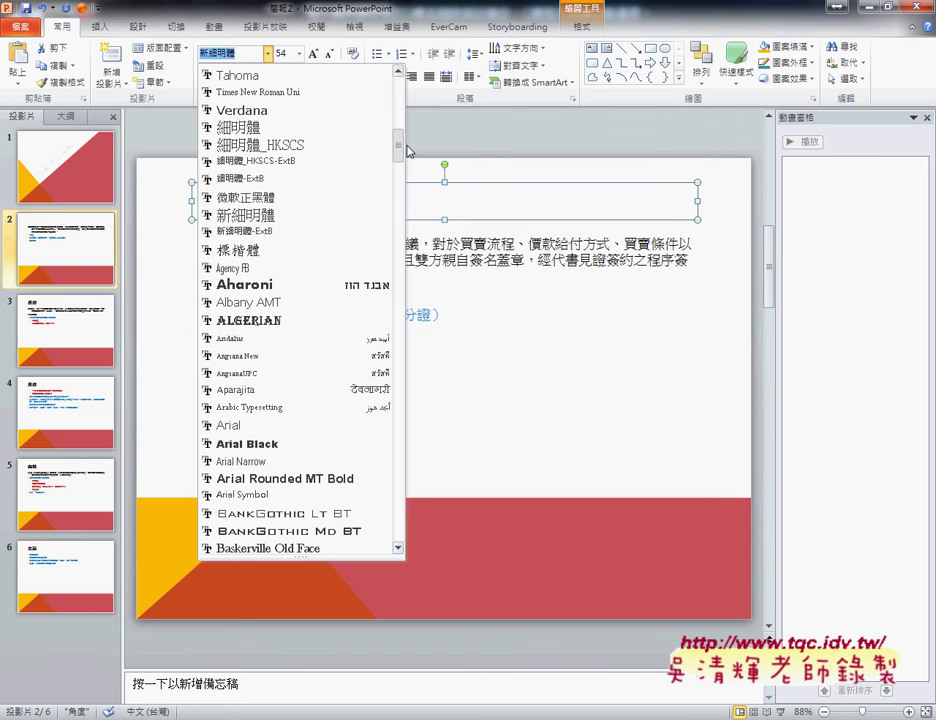
left_click(313, 204)
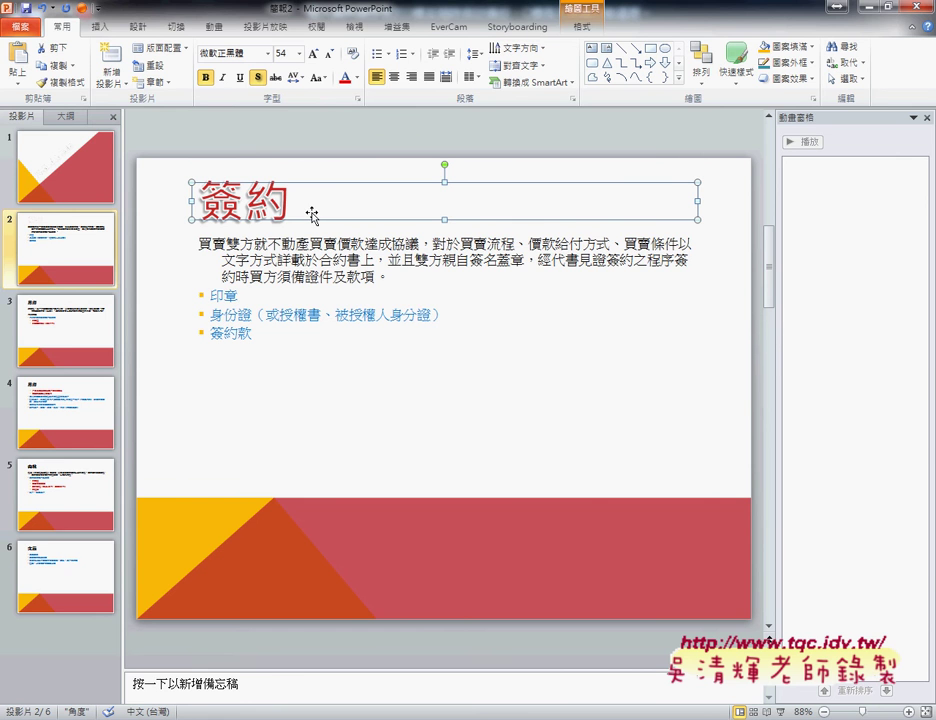
key("alt+Tab")
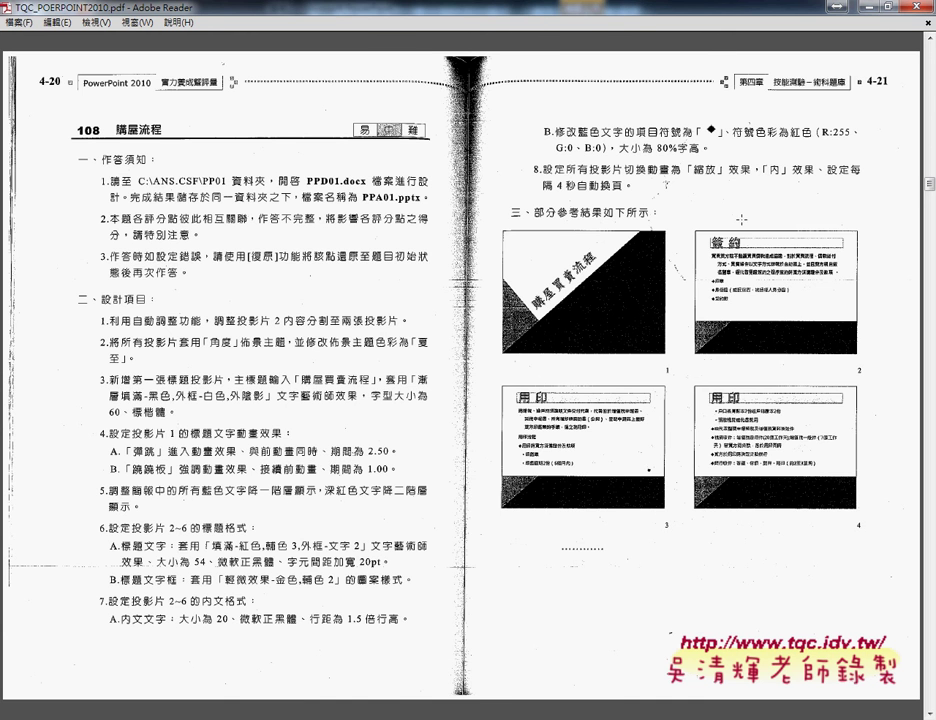
Return to PowerPoint after reviewing item 6's title format in the exam PDF.
key("alt+Tab")
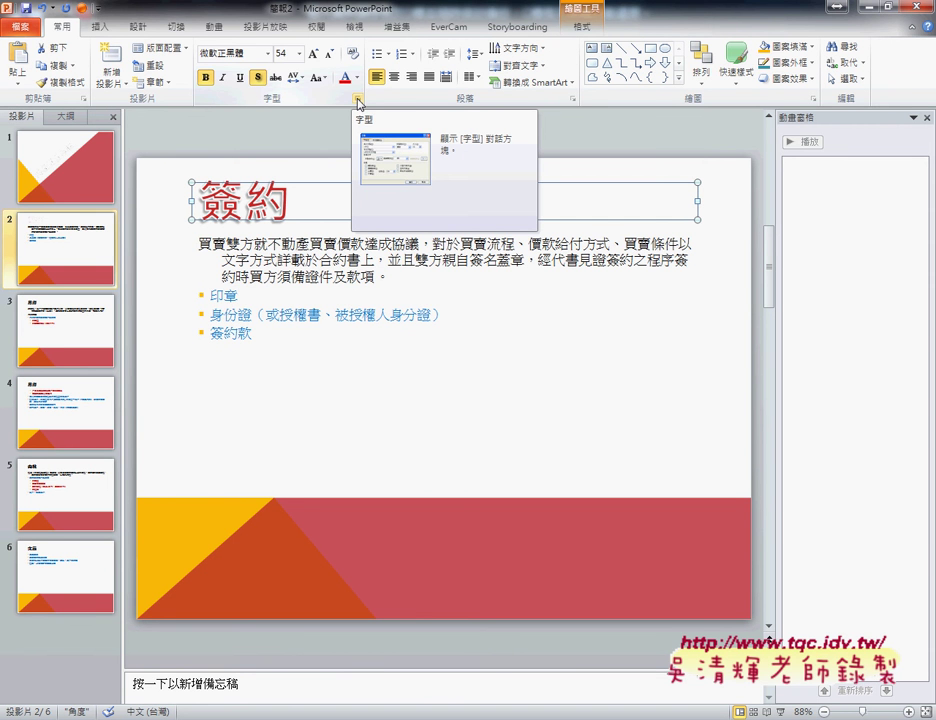
In the Font dialog, expand the 簽約 title's character spacing by 20 pt.
left_click(358, 101)
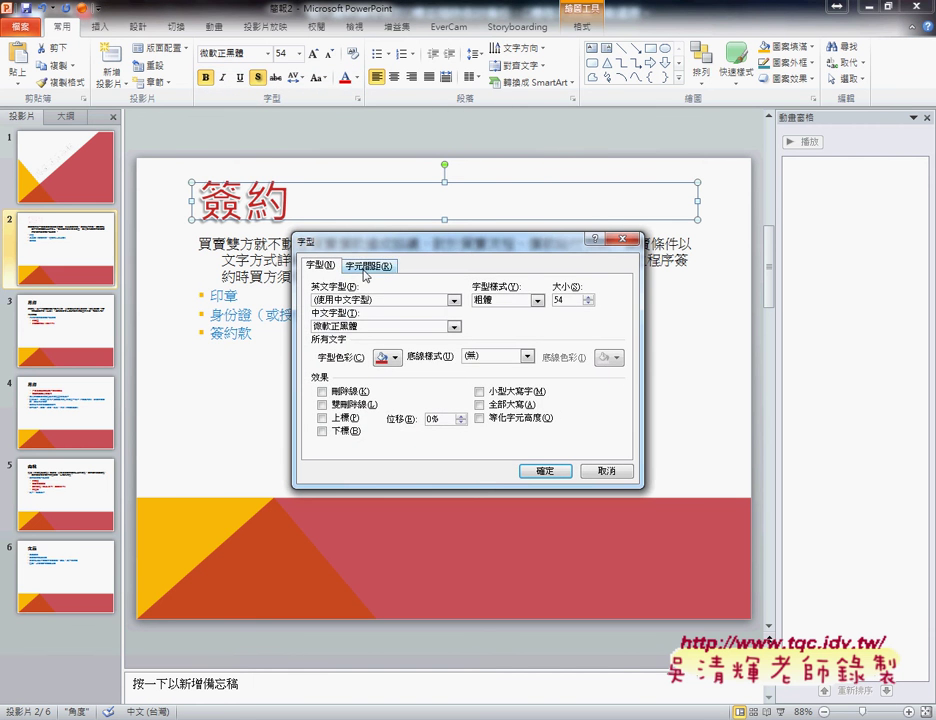
left_click(366, 267)
left_click(378, 289)
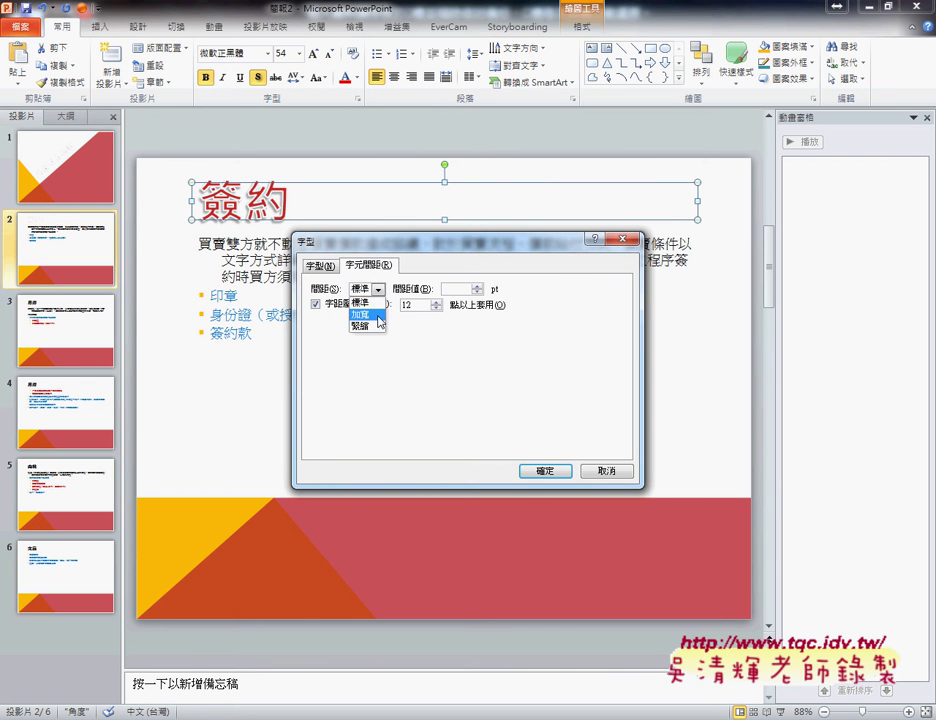
left_click(377, 315)
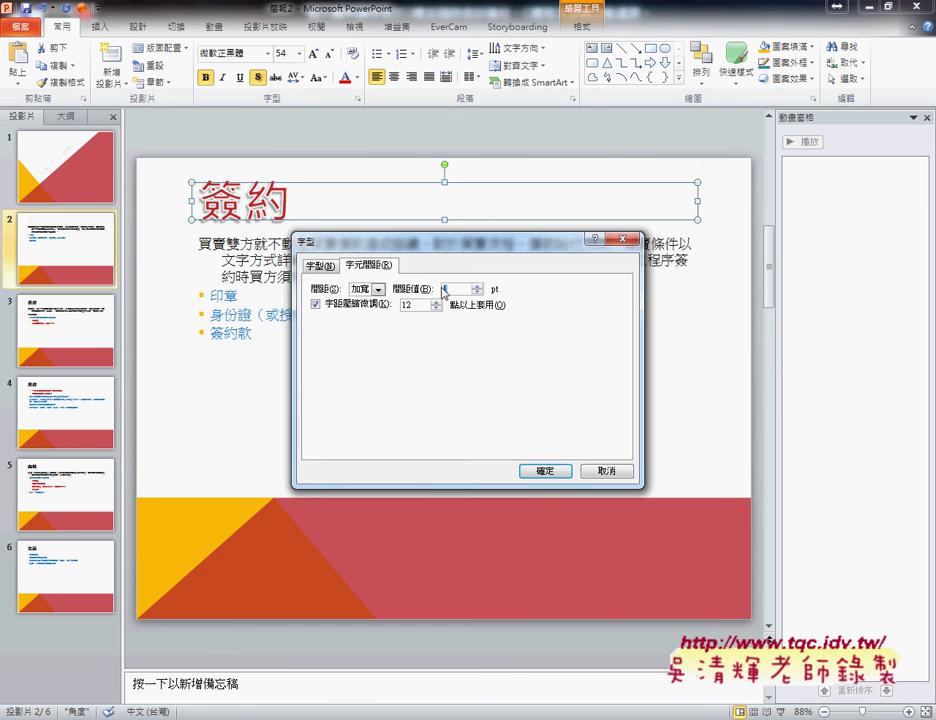
type("20")
left_click(546, 471)
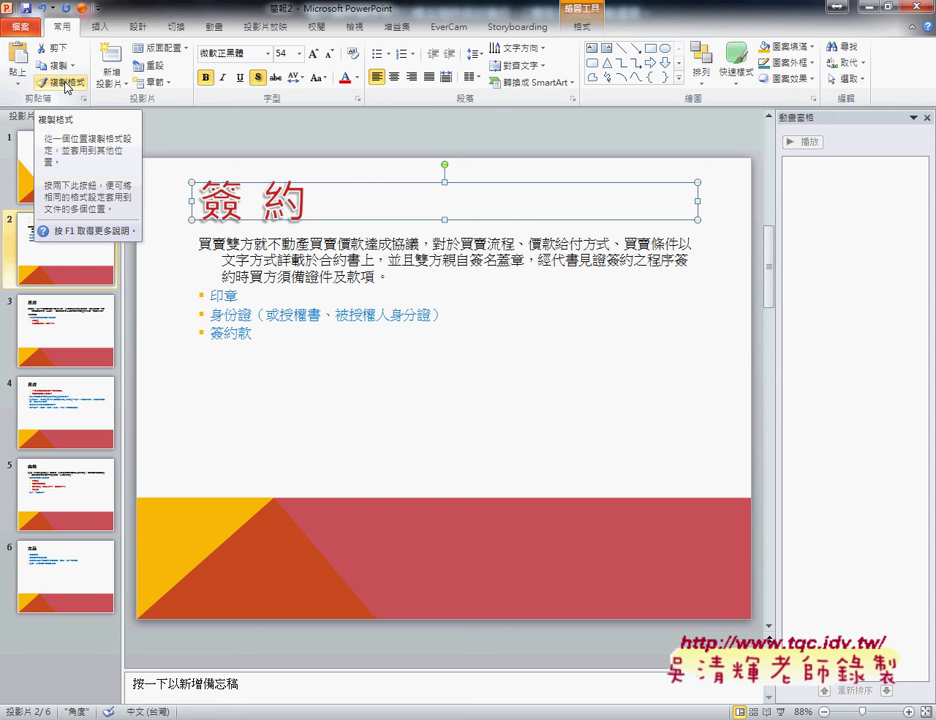
Format-paint slide 2's title style onto the titles of slides 3, 4, 5 and 6 (交屋).
left_click(64, 83)
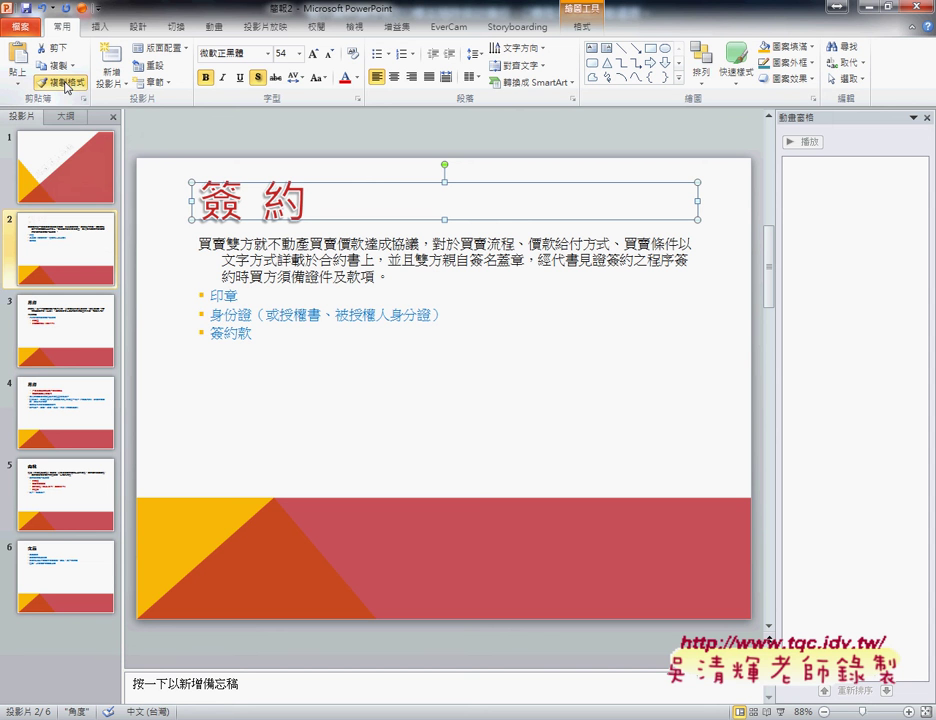
left_click(73, 340)
left_click(245, 201)
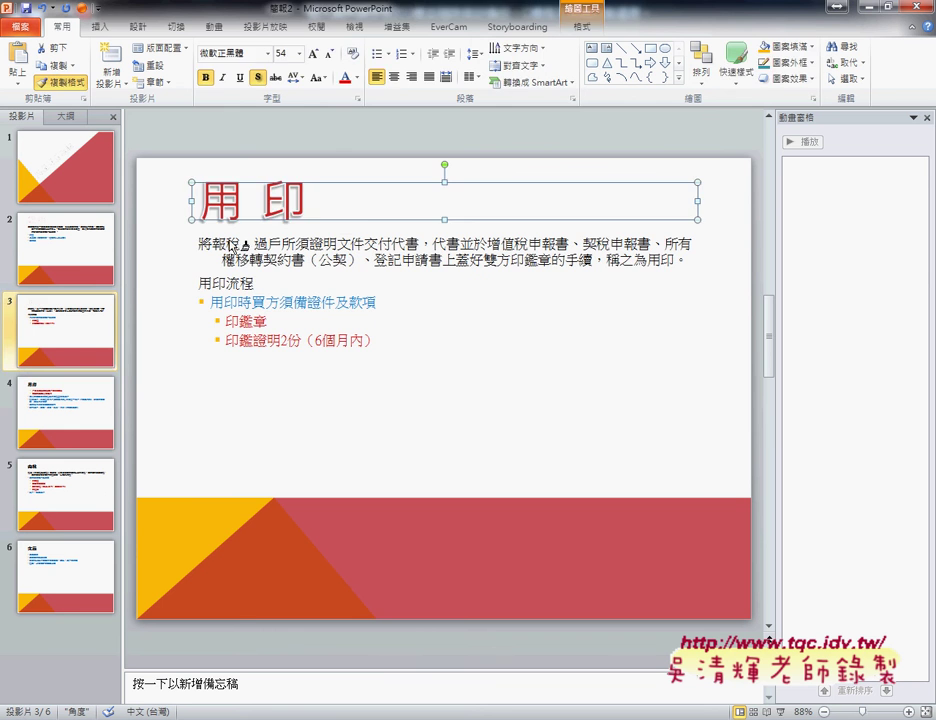
left_click(84, 428)
left_click(250, 205)
left_click(80, 495)
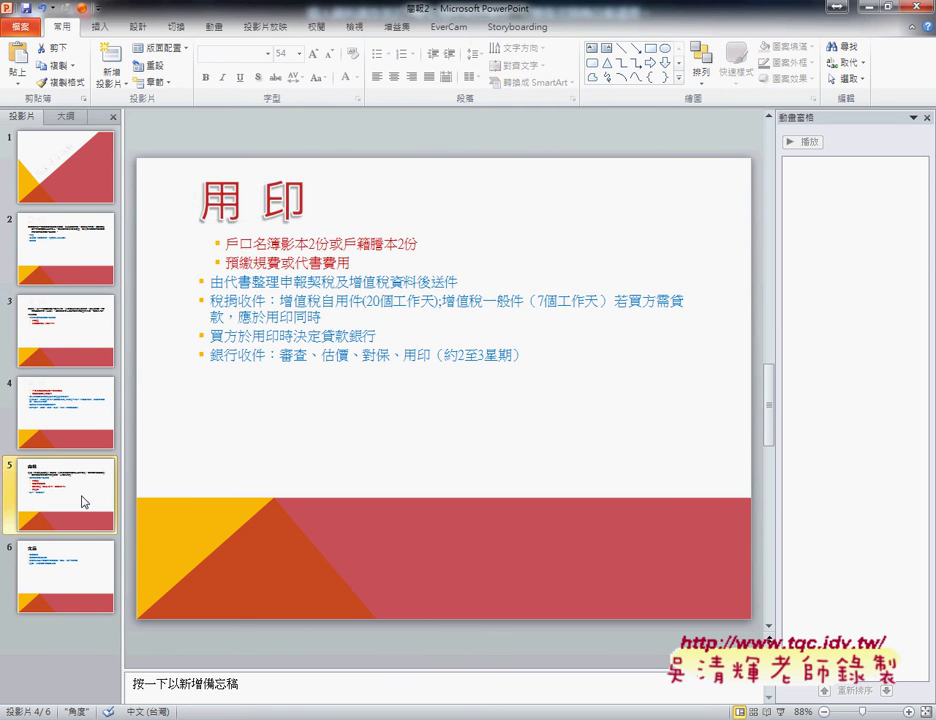
left_click(230, 200)
left_click(65, 575)
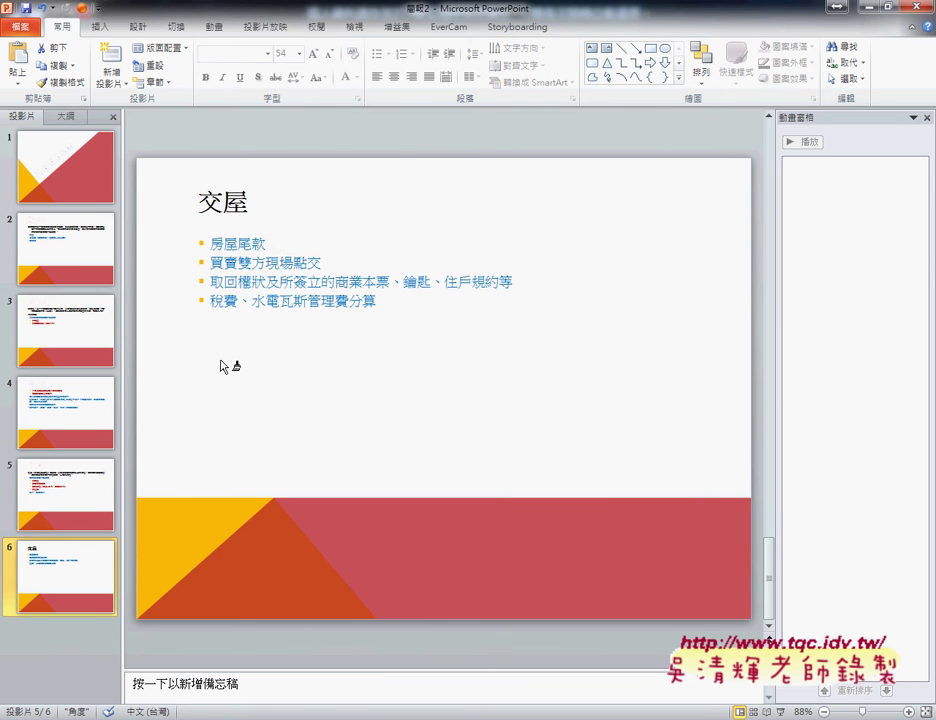
left_click(249, 208)
key("alt+Tab")
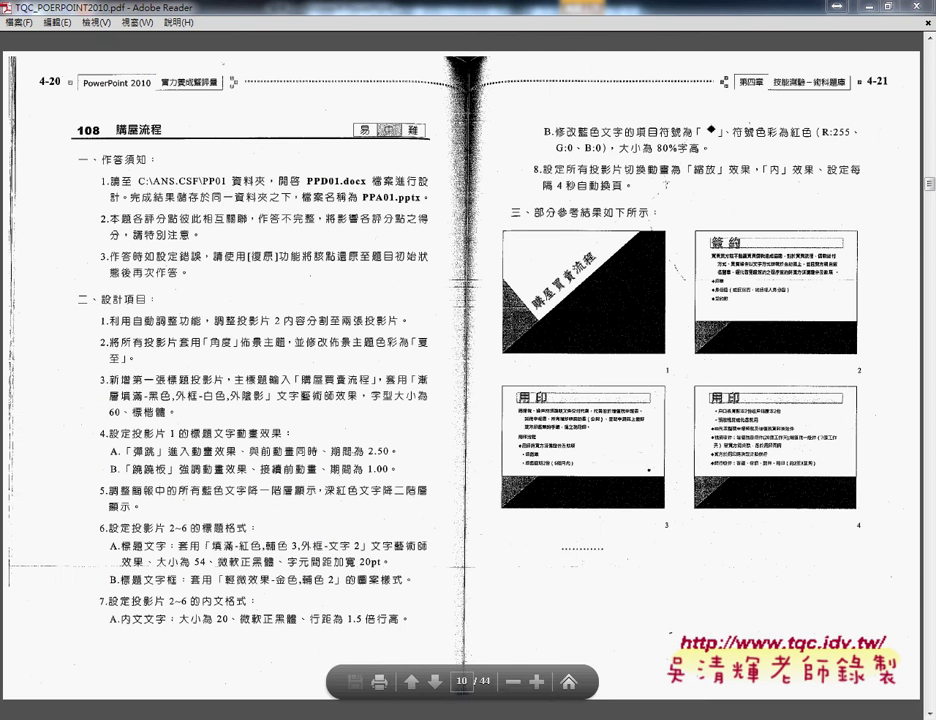
left_click(460, 605)
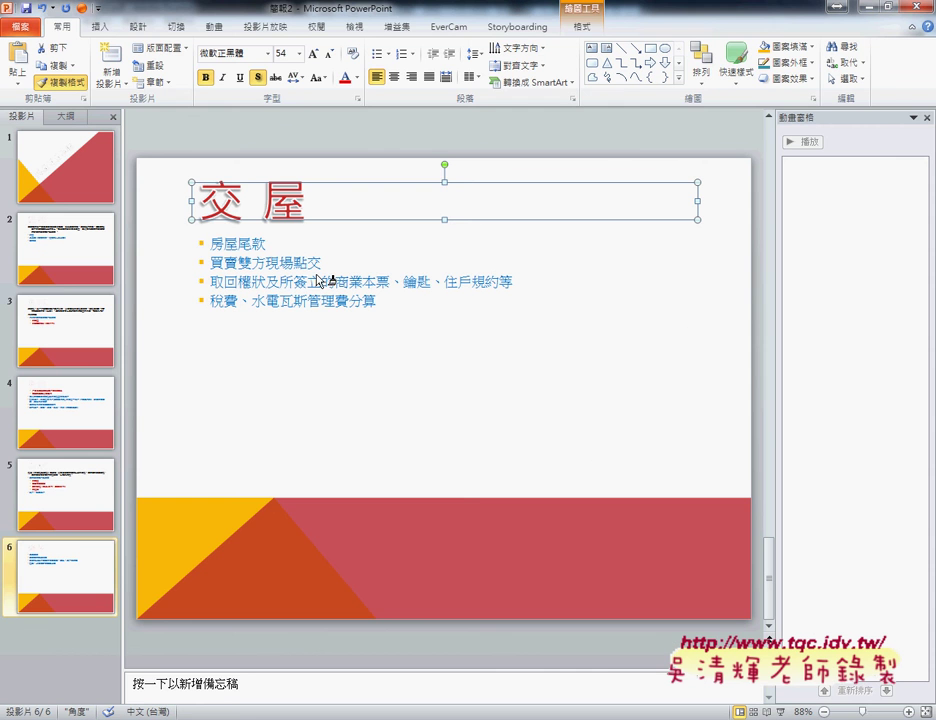
left_click(65, 84)
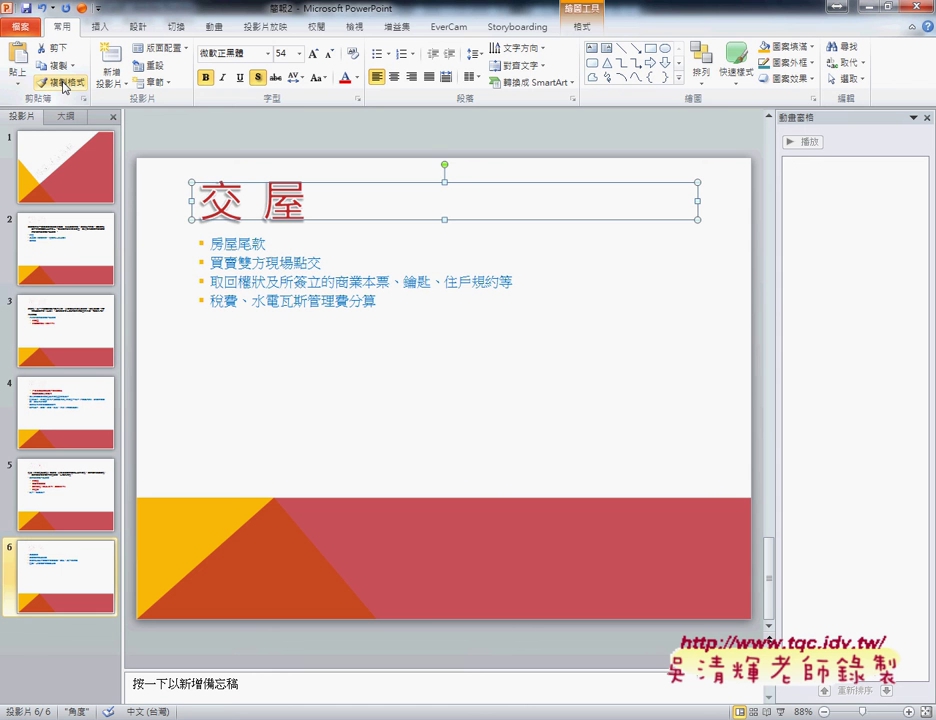
Go back to slide 2 (簽約) and recheck the exam instructions in the PDF.
left_click(61, 270)
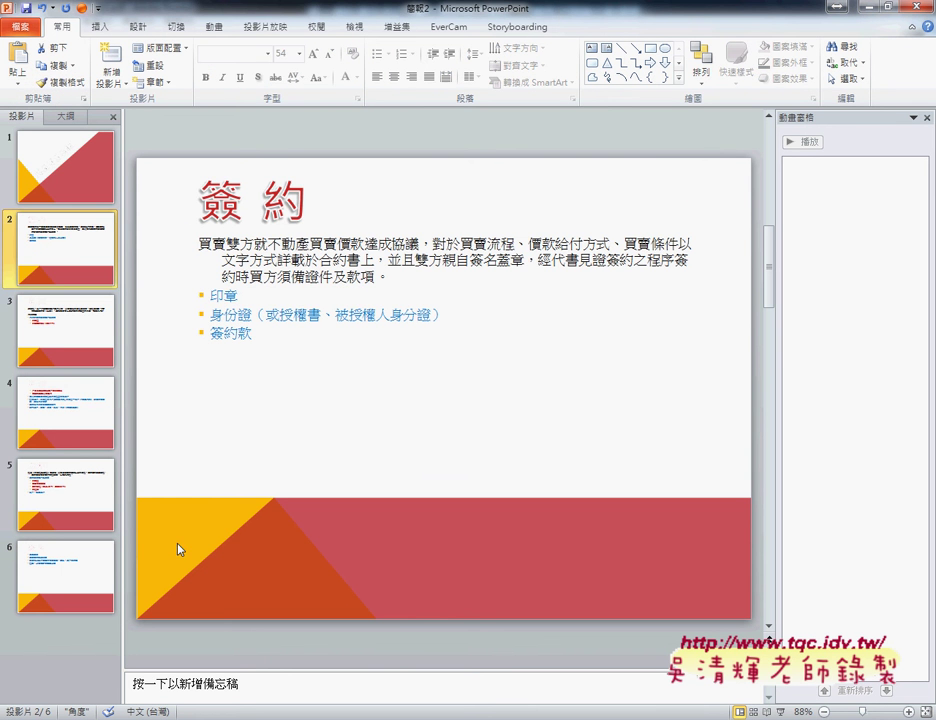
key("alt+Tab")
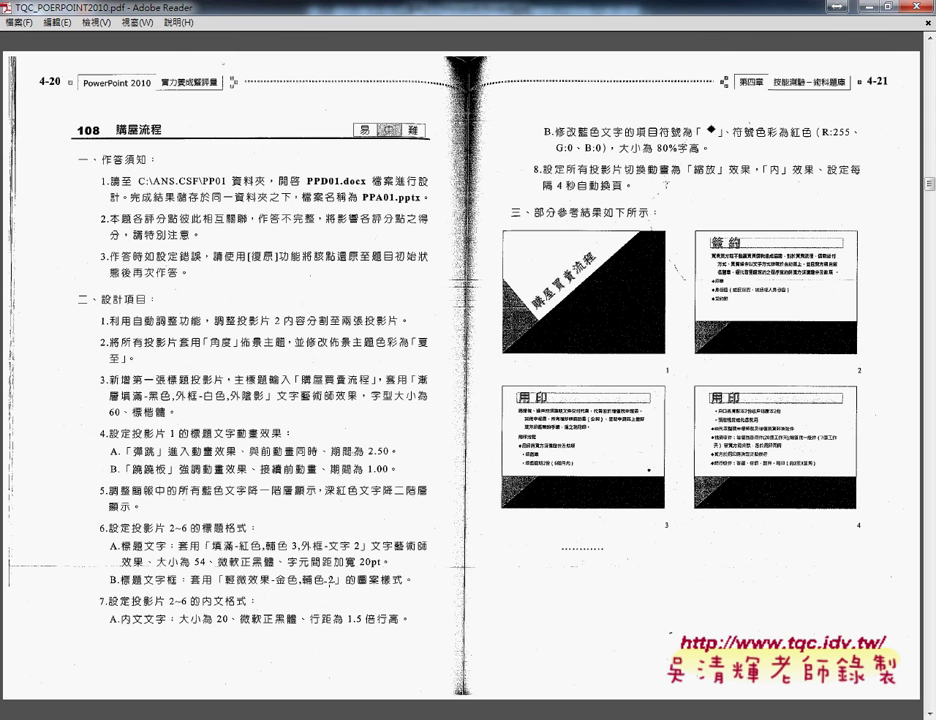
key("alt+Tab")
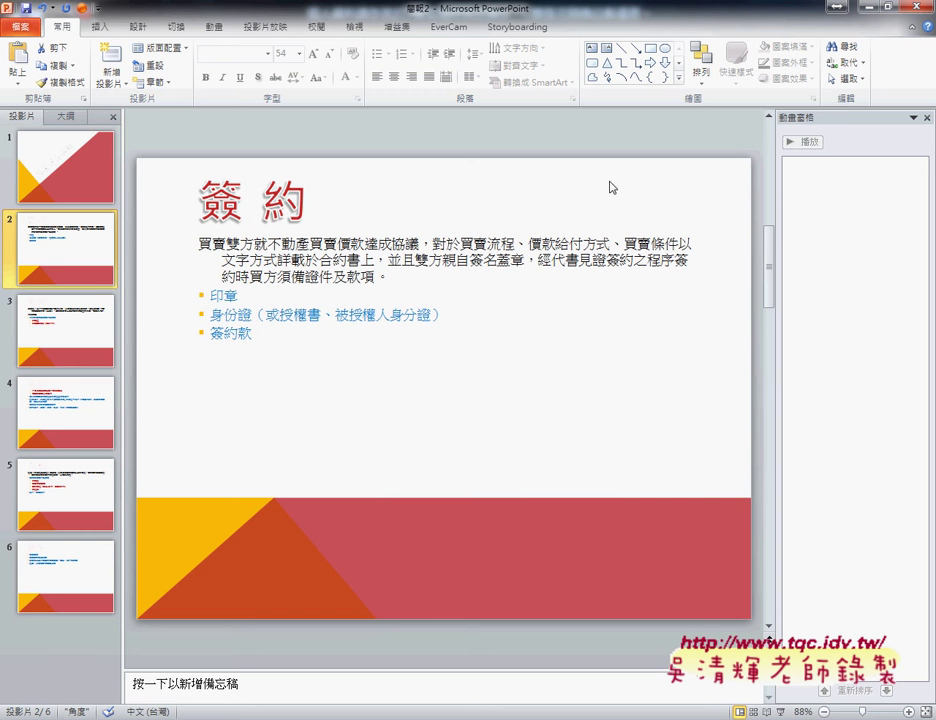
Apply the gold subtle-effect shape style to slide 2's body text box.
left_click(272, 316)
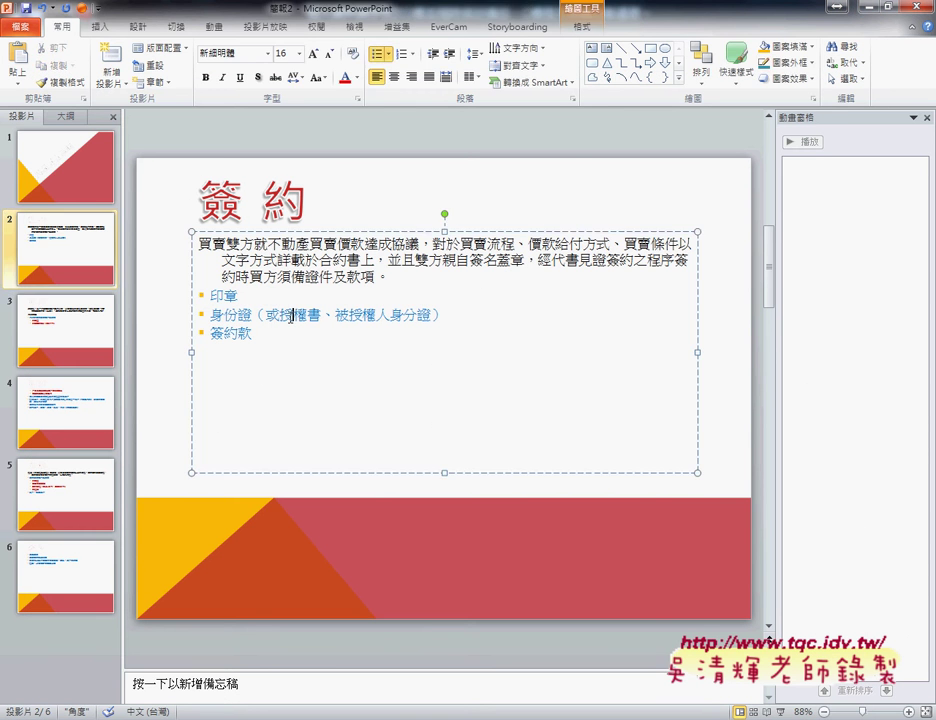
left_click(322, 233)
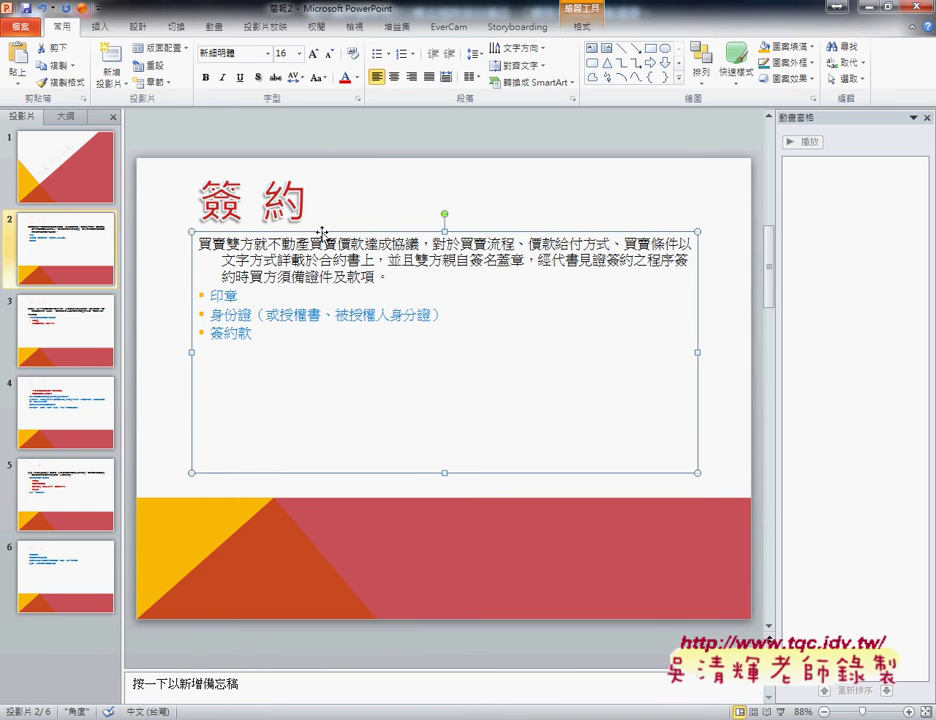
left_click(584, 27)
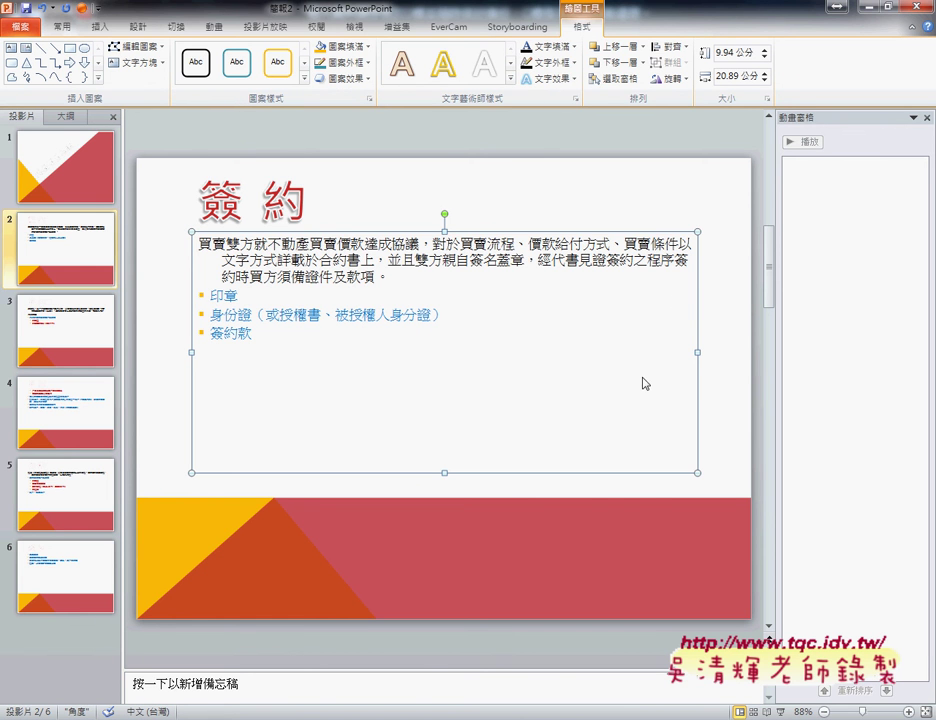
left_click(305, 79)
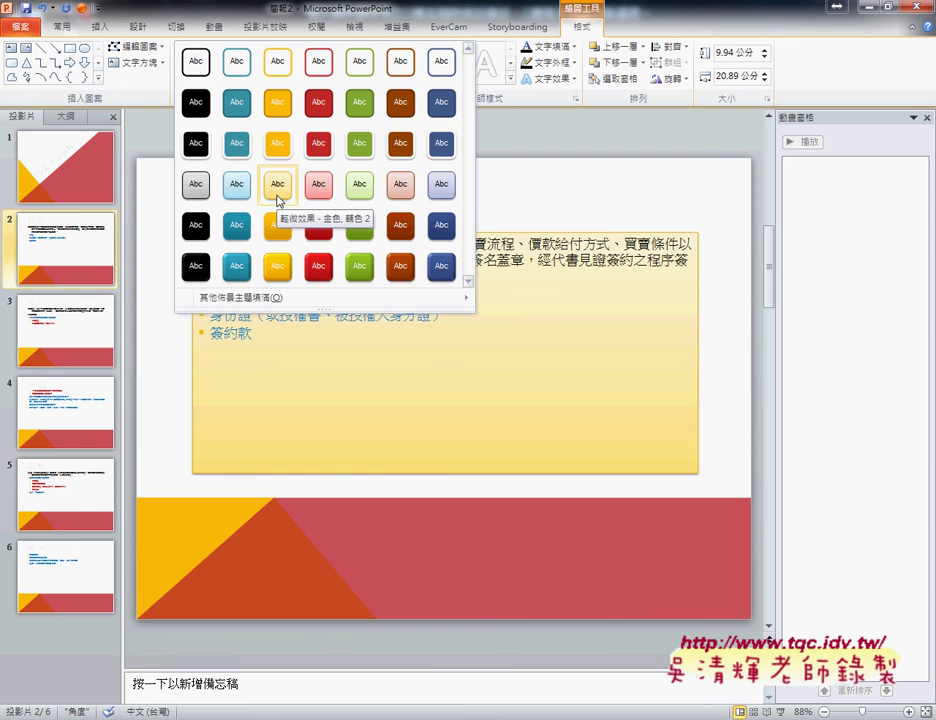
left_click(278, 197)
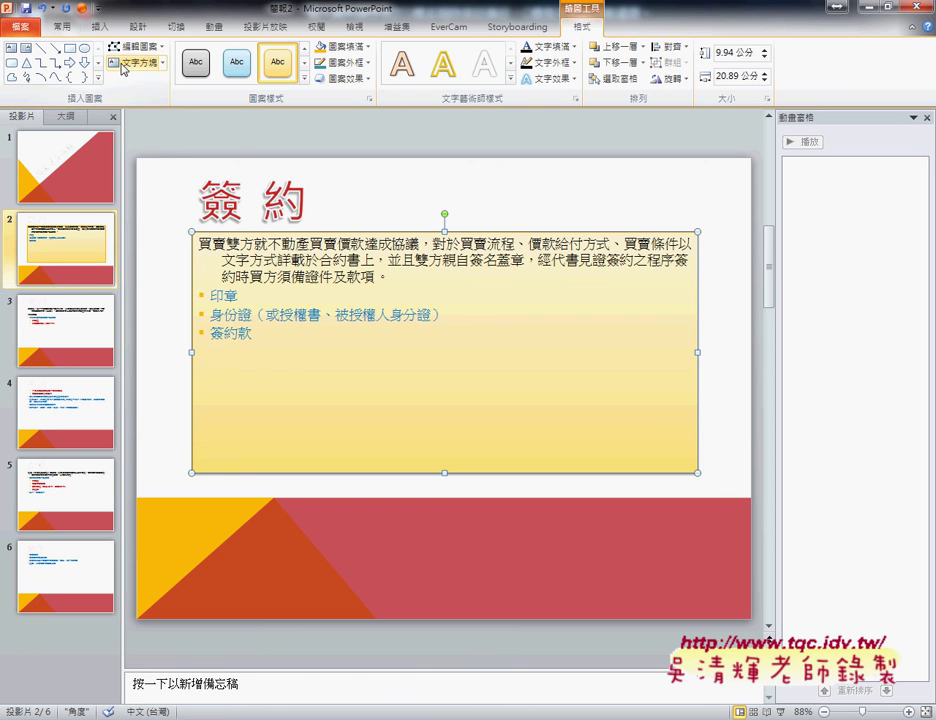
left_click(69, 32)
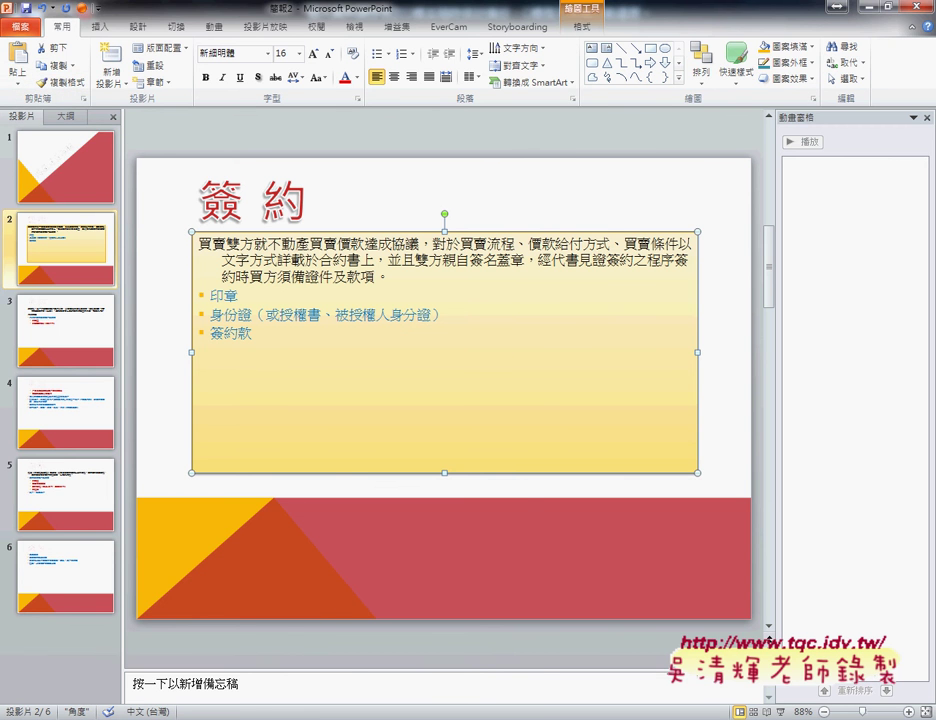
Check item 6B's title-box style (輕微效果-金色, 輔色 2) in the PDF, then undo the body-box fill.
mouse_move(255, 712)
left_click(255, 640)
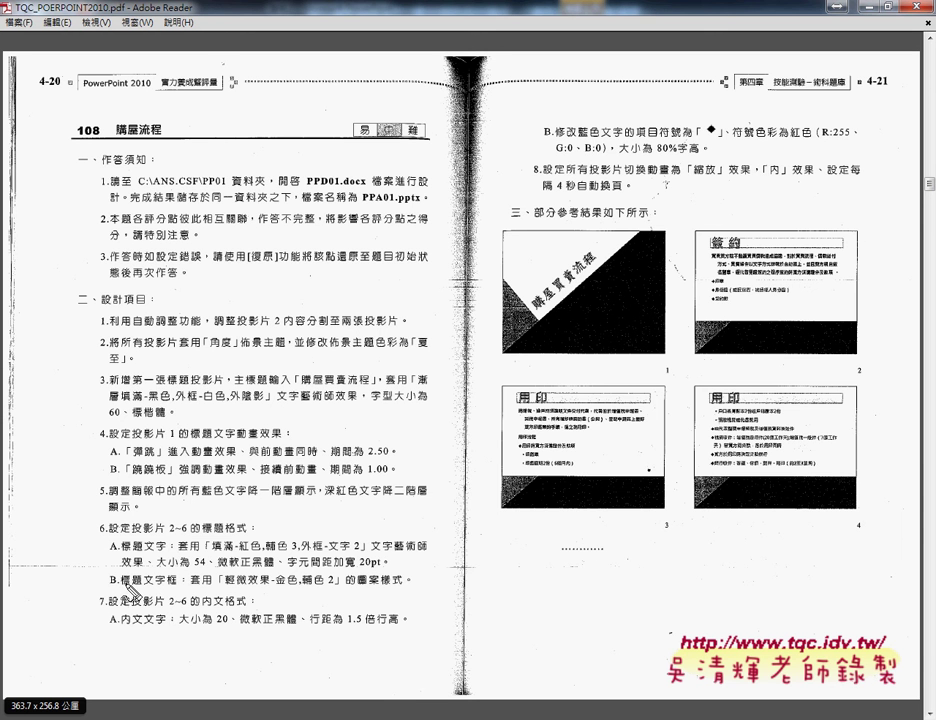
left_click_drag(147, 589, 118, 590)
key("Escape")
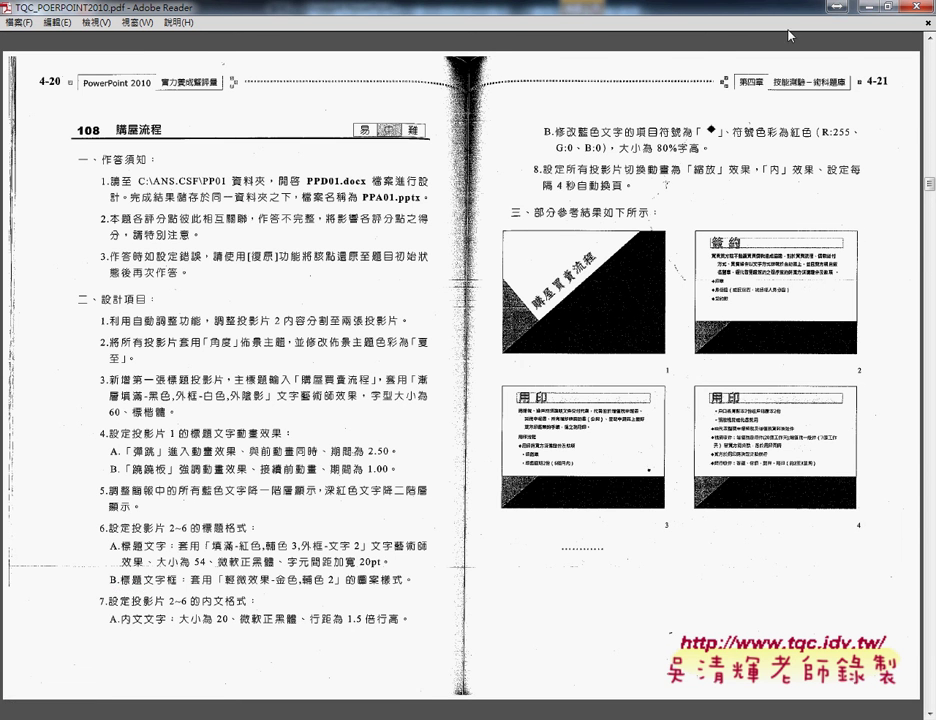
left_click(862, 6)
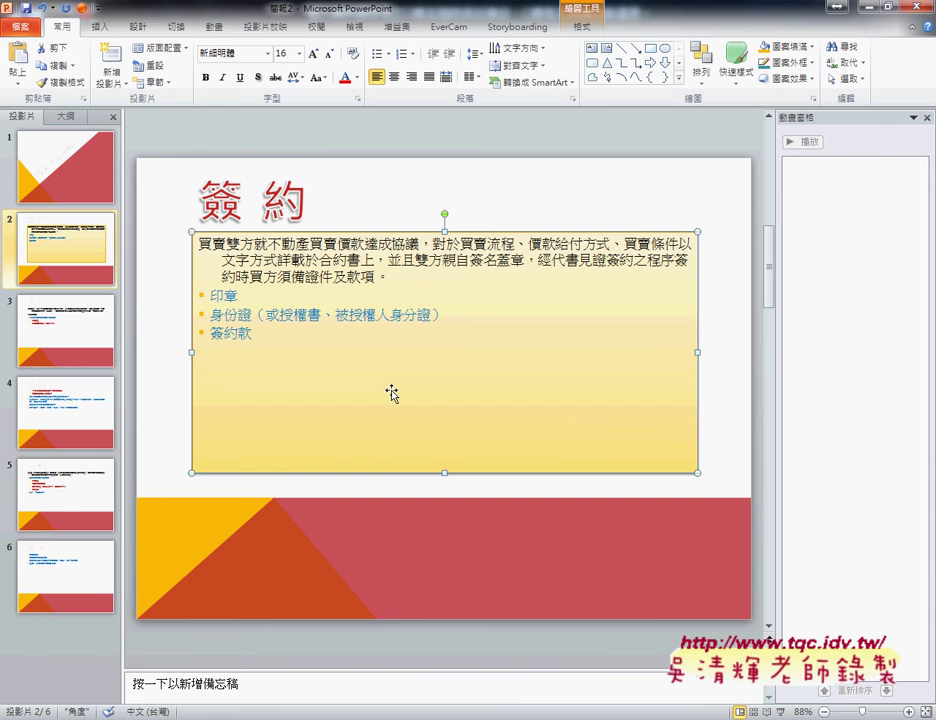
key("ctrl+z")
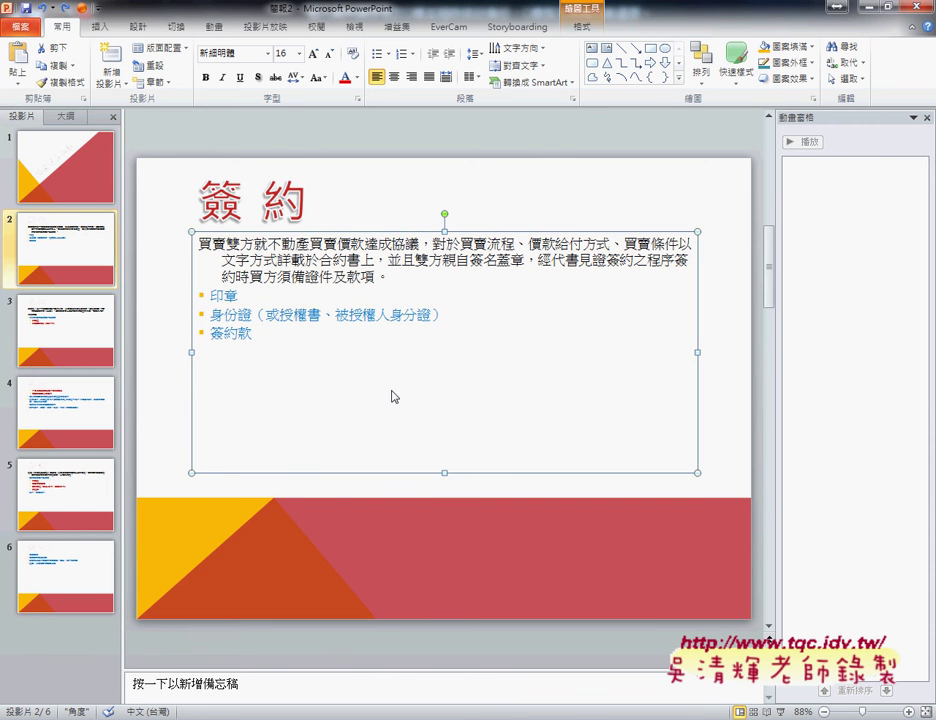
Give slide 2's 簽約 title box the gold Subtle Effect shape style, then switch to the exercise PDF.
left_click(380, 203)
left_click(332, 183)
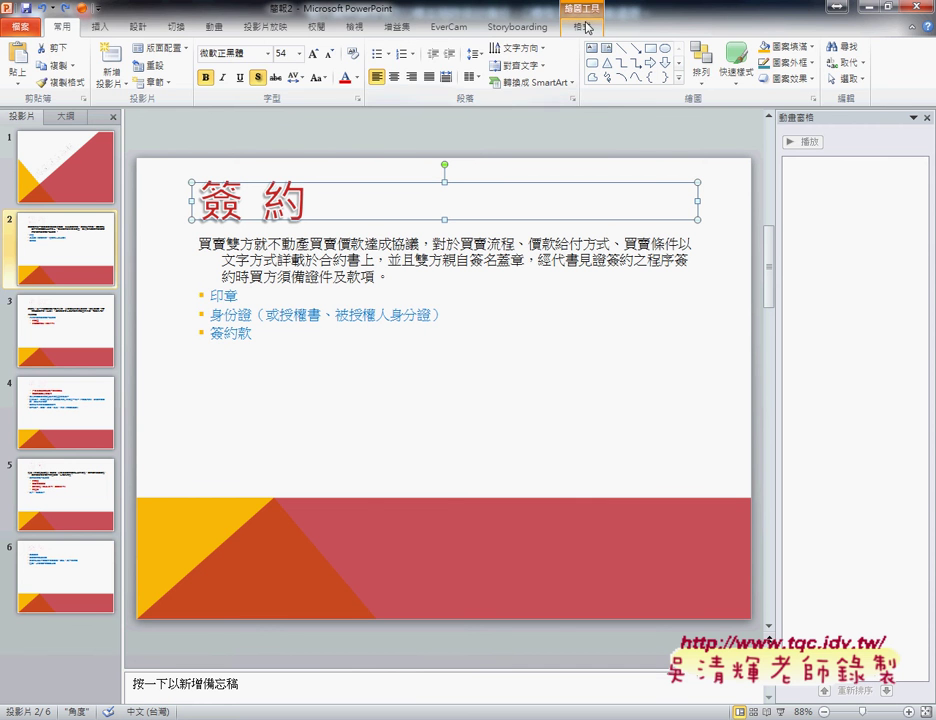
scroll(425, 35, "down", 10)
left_click(308, 77)
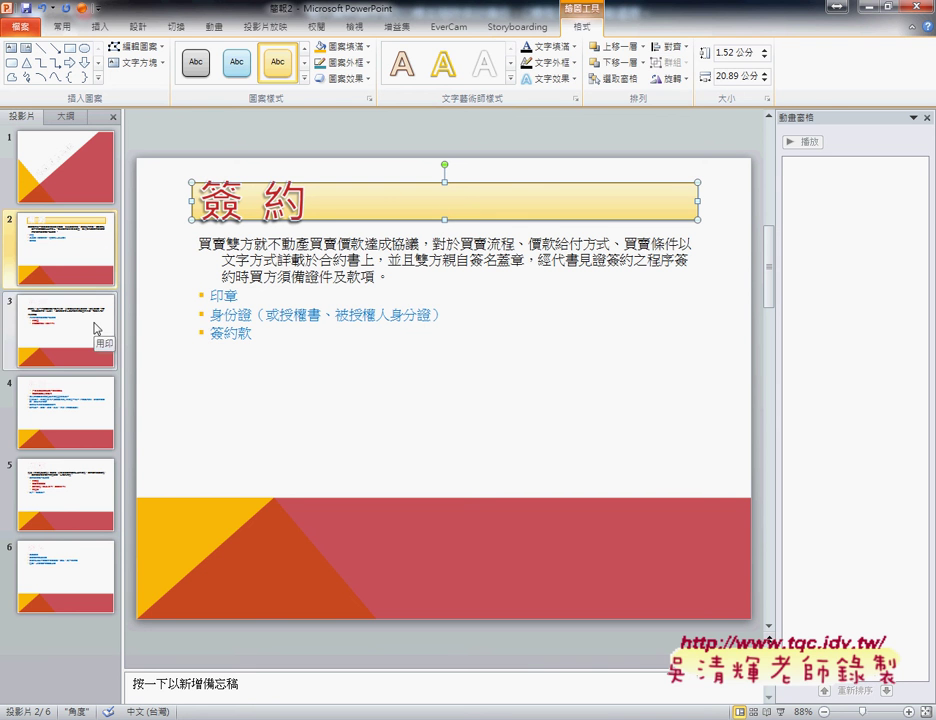
left_click(71, 34)
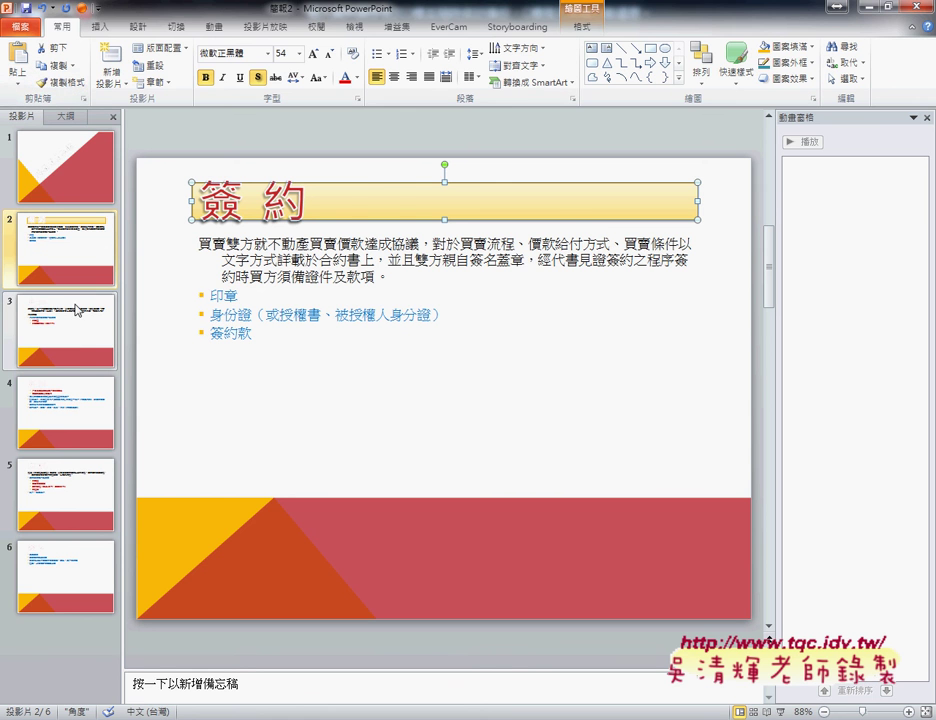
key("alt+Tab")
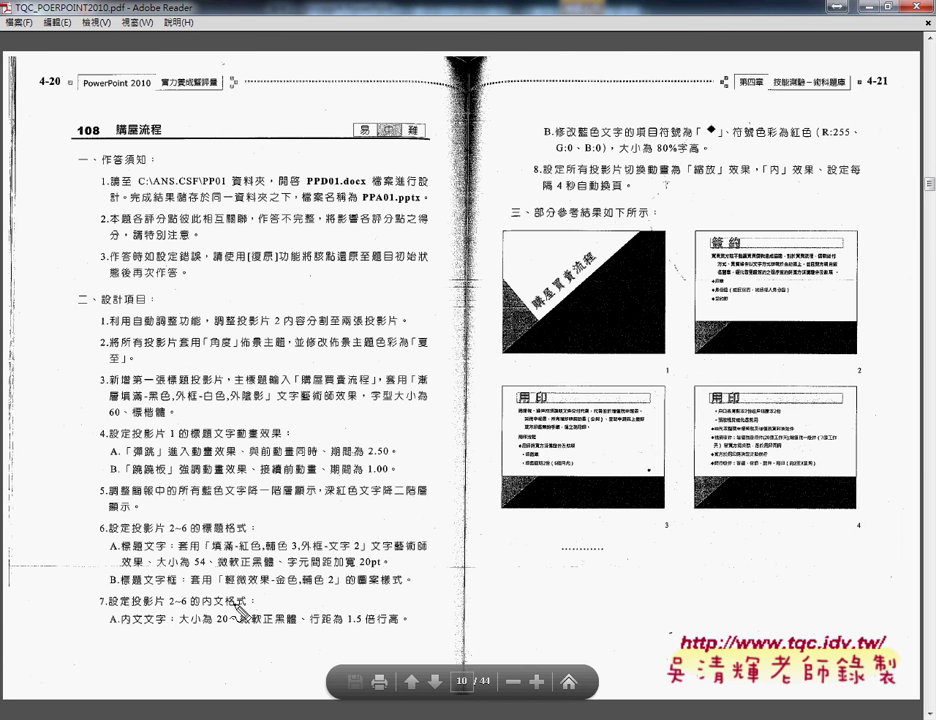
Mark item 7A's body-text and 1.5 line-spacing requirements in the PDF, then return to PowerPoint.
mouse_move(207, 605)
left_mouse_down()
mouse_move(221, 604)
mouse_move(229, 625)
mouse_move(300, 628)
left_mouse_up()
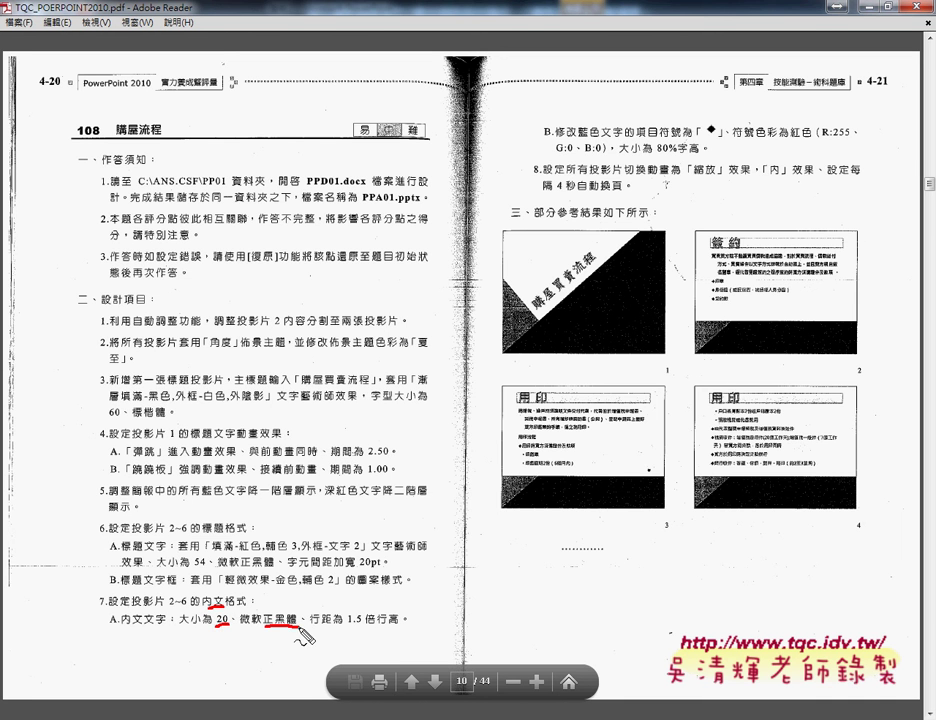
left_click_drag(362, 628, 400, 628)
key("Escape")
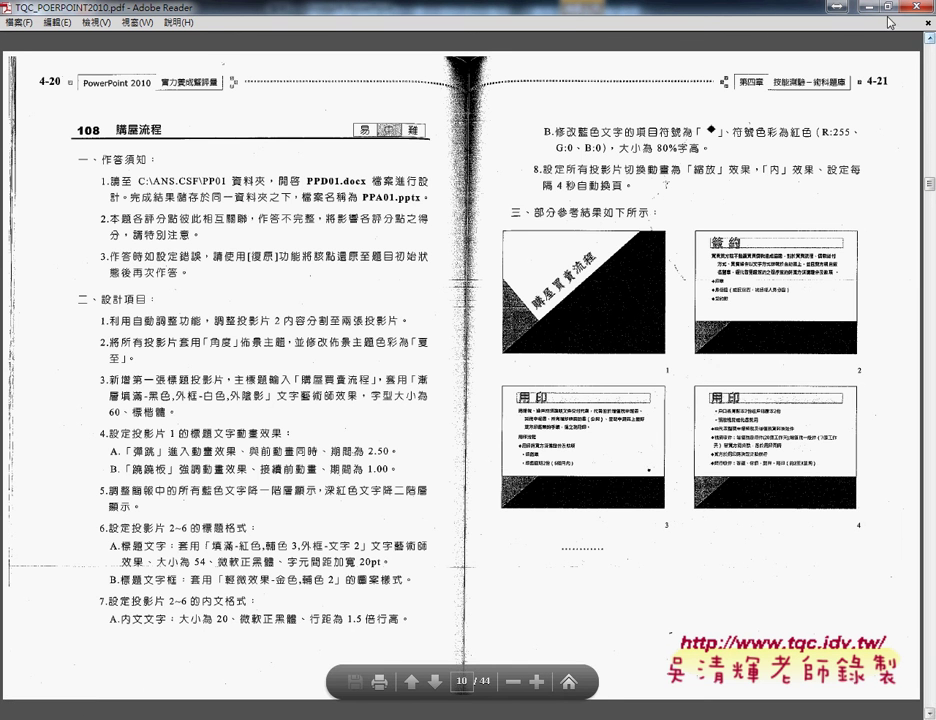
key("alt+Tab")
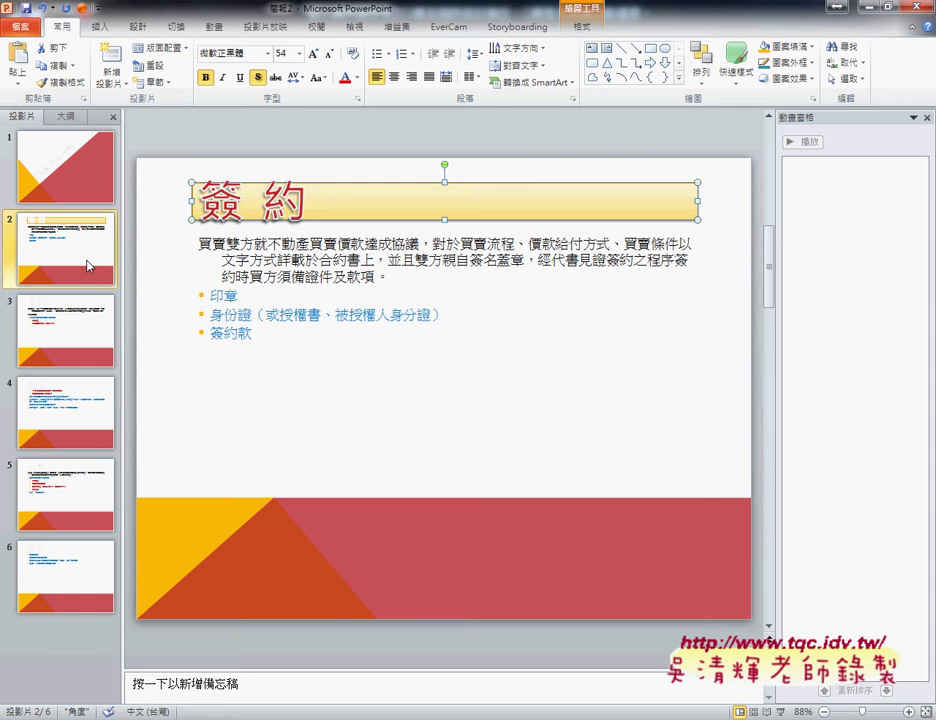
Set slide 2's body text to size 20 in 微軟正黑體.
left_click(246, 260)
left_click(410, 233)
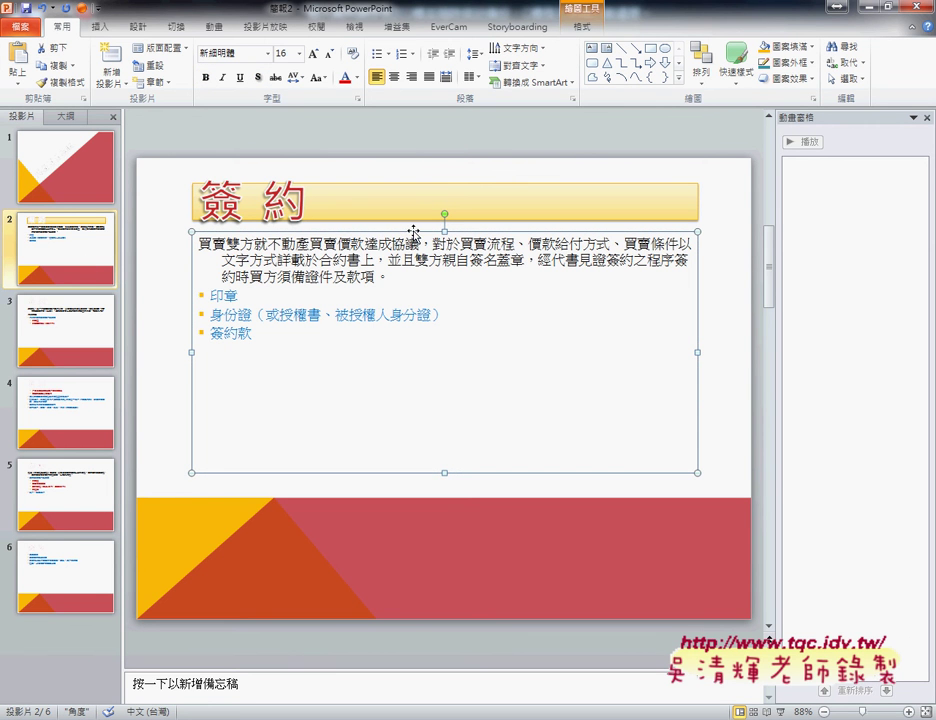
left_click(417, 300)
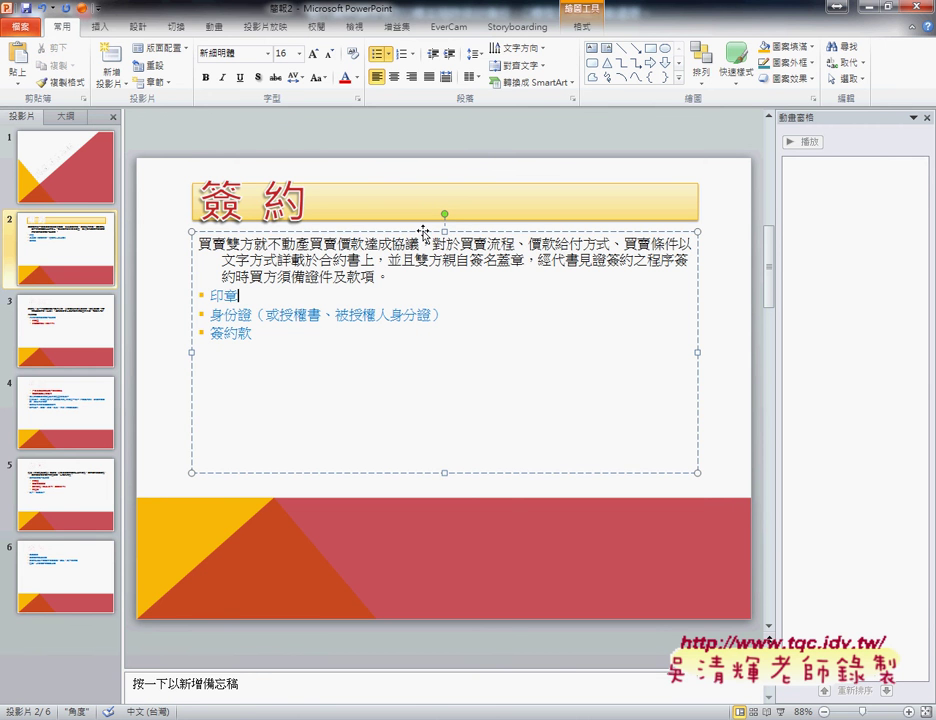
left_click(423, 230)
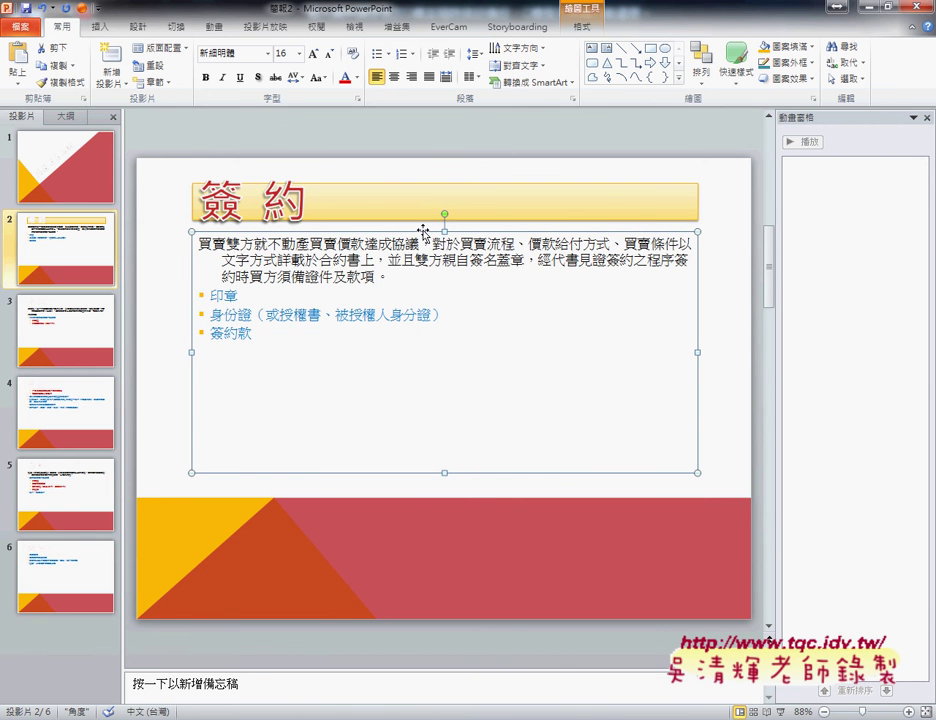
left_click(301, 54)
left_click(285, 203)
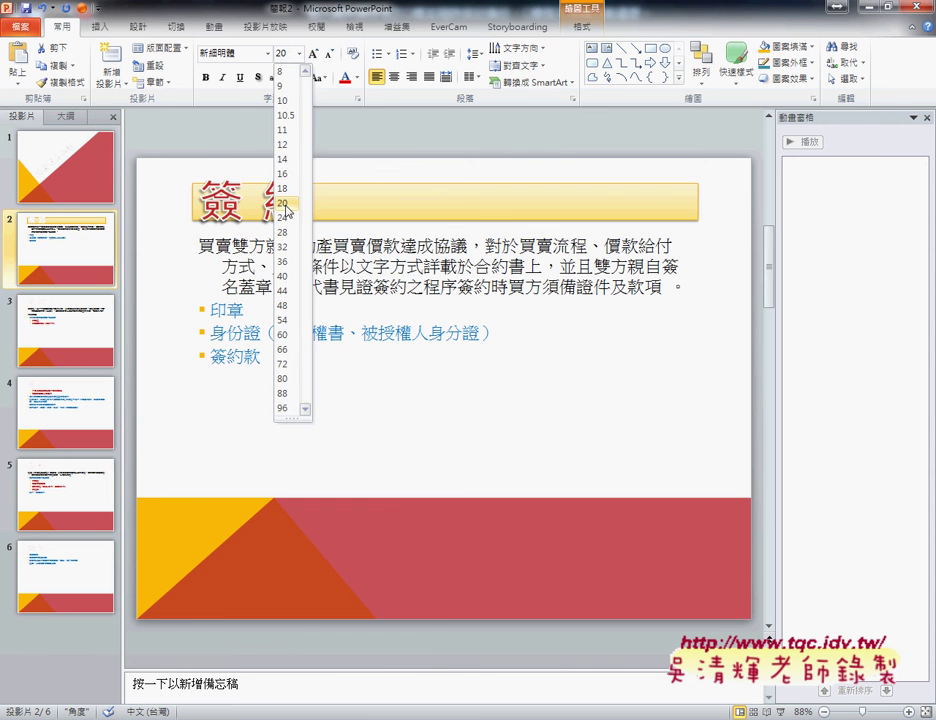
left_click(268, 53)
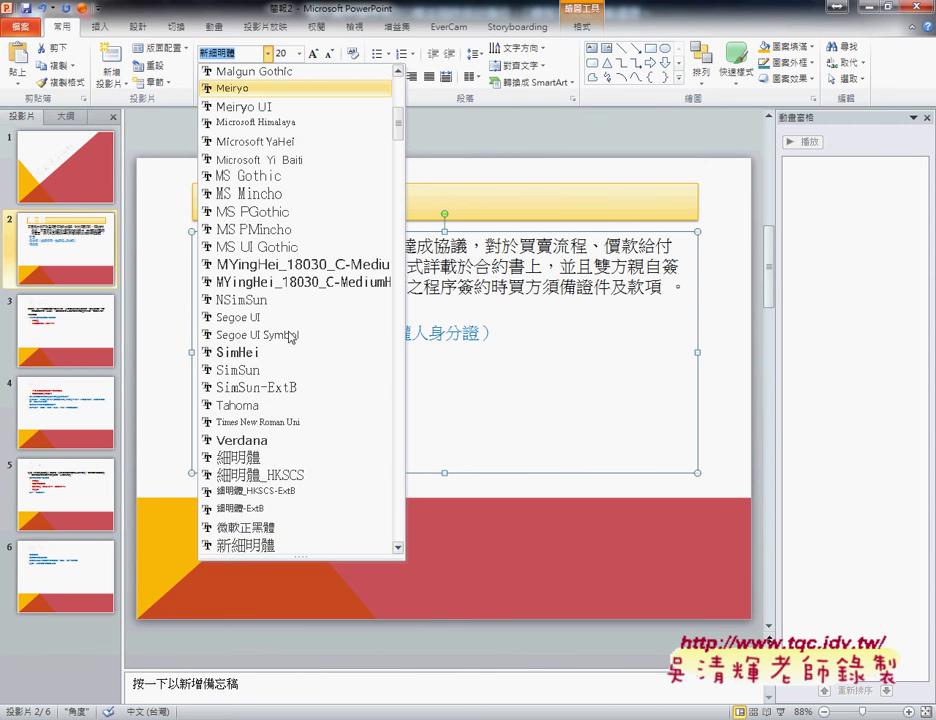
scroll(291, 365, "down", 3)
left_click(287, 372)
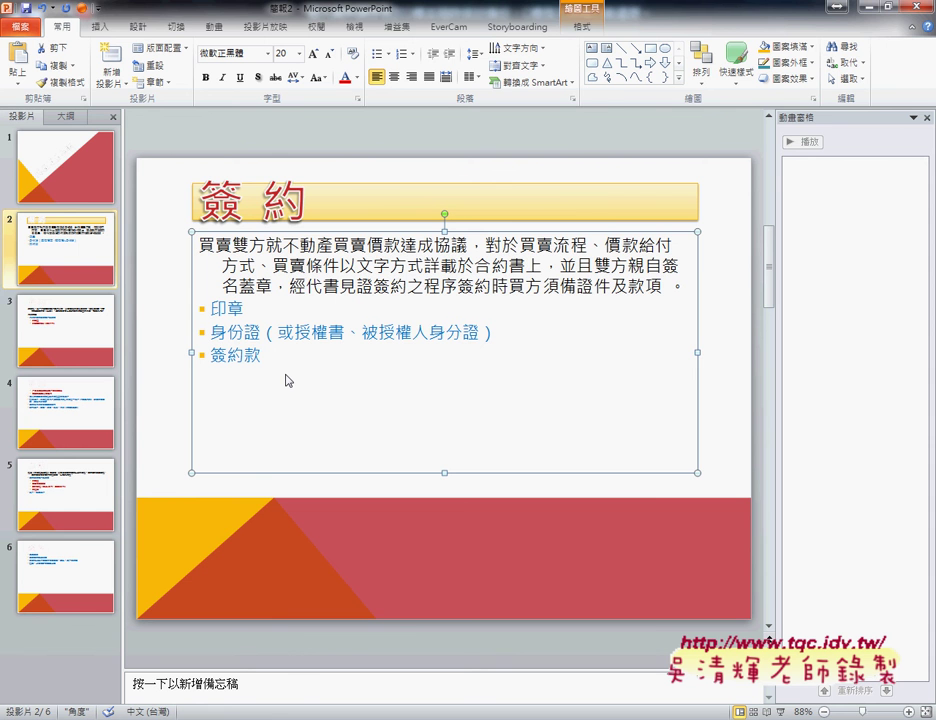
Give the body text 1.5 line spacing, recheck the exam PDF, and select the three blue list items.
key("alt+Tab")
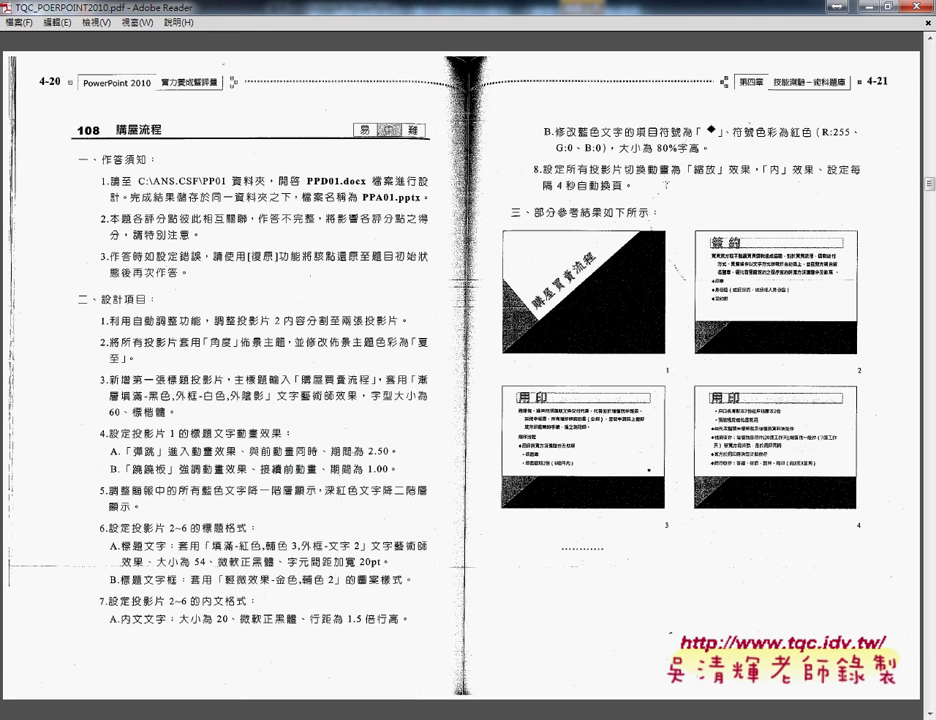
key("alt+Tab")
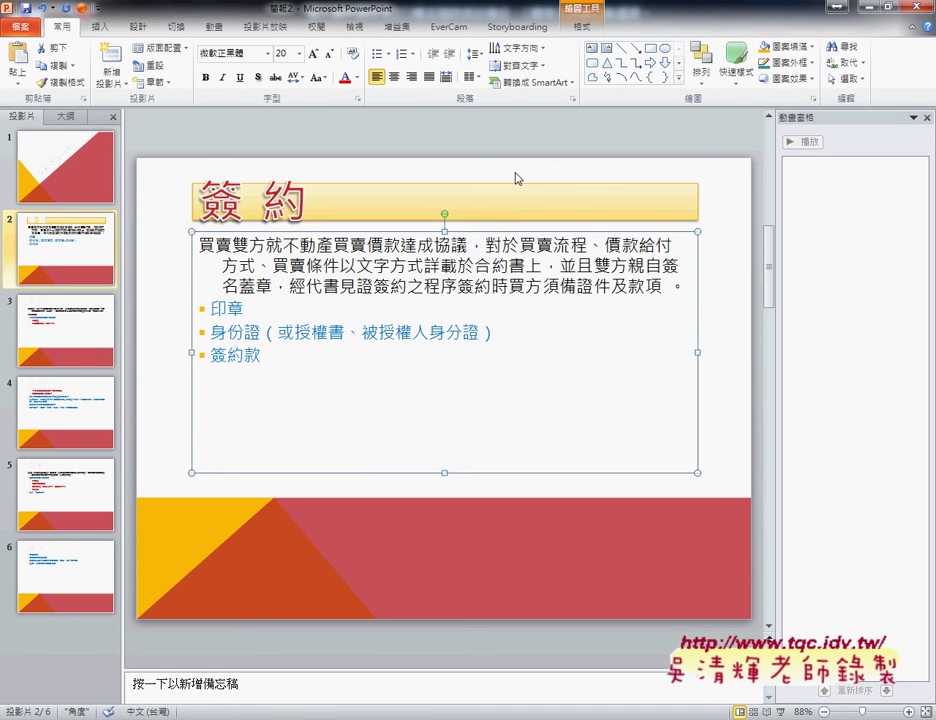
left_click(479, 58)
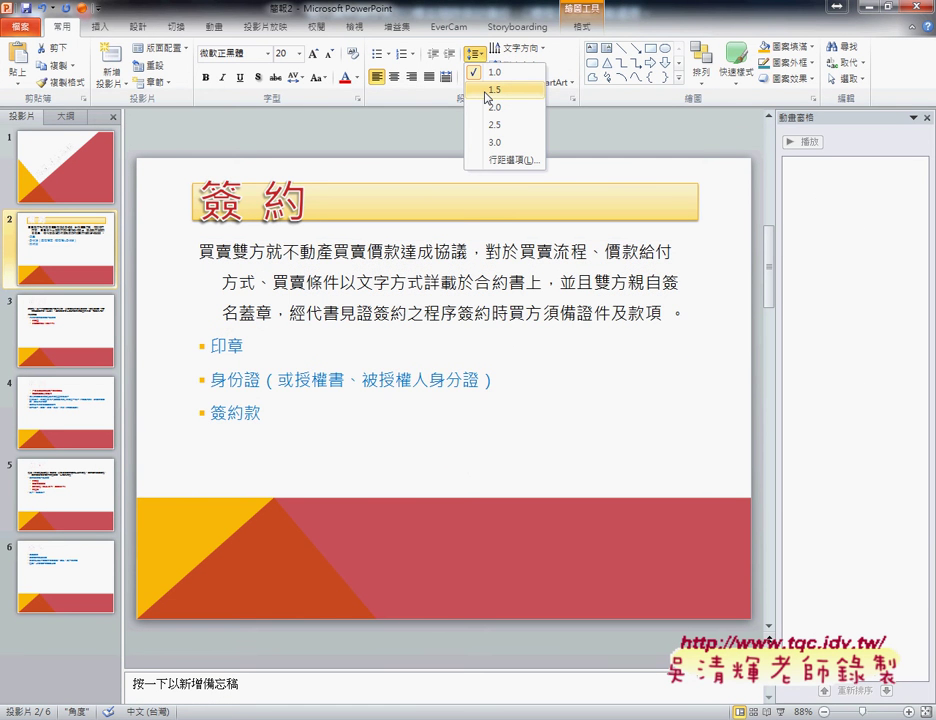
left_click(490, 90)
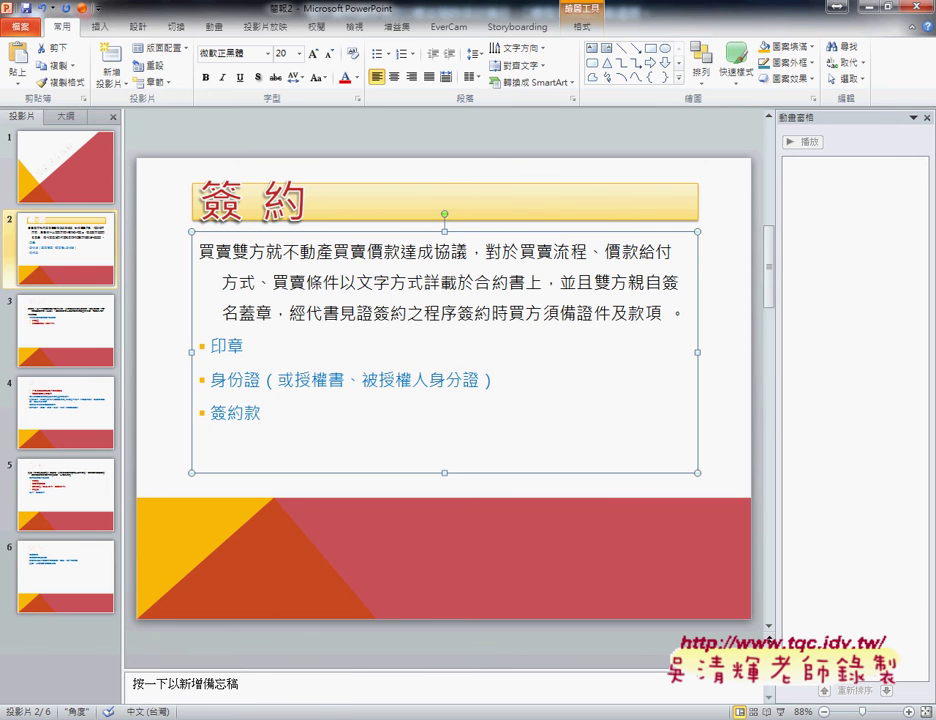
mouse_move(258, 716)
left_click(268, 690)
mouse_move(210, 345)
left_mouse_down()
mouse_move(263, 389)
mouse_move(269, 410)
left_mouse_up()
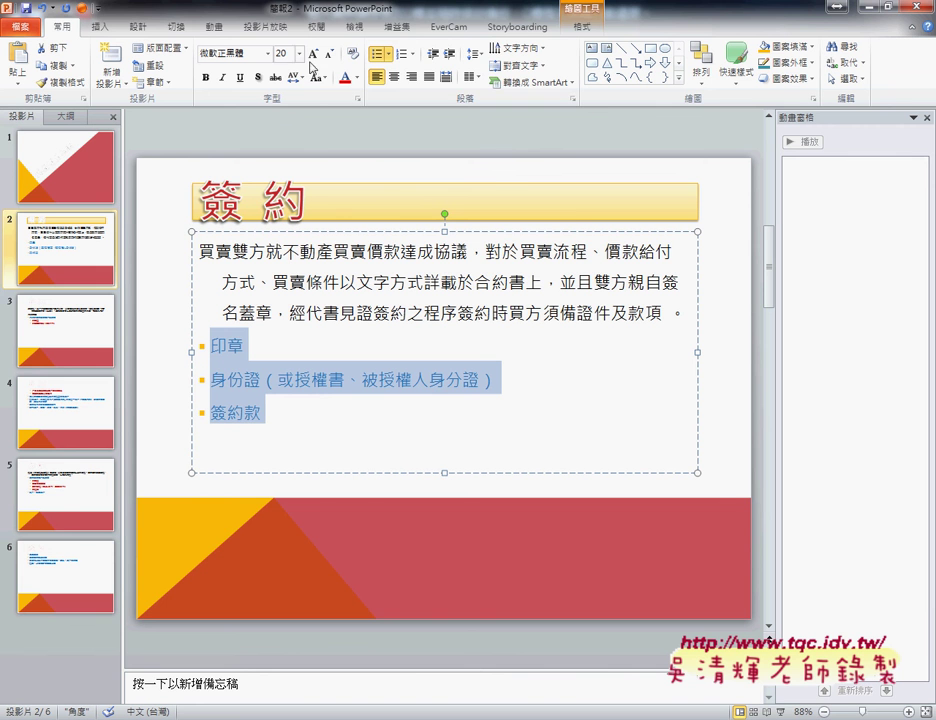
Open the bullet choices and annotate where the full Bullets and Numbering settings are found.
left_click(390, 62)
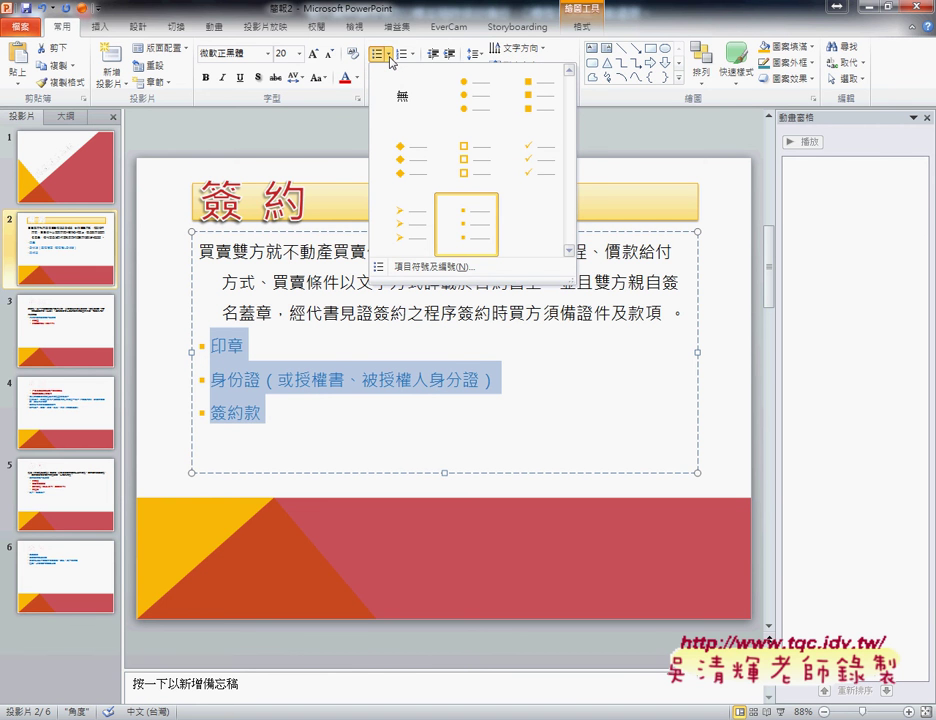
left_click_drag(395, 42, 400, 68)
left_click_drag(48, 40, 58, 44)
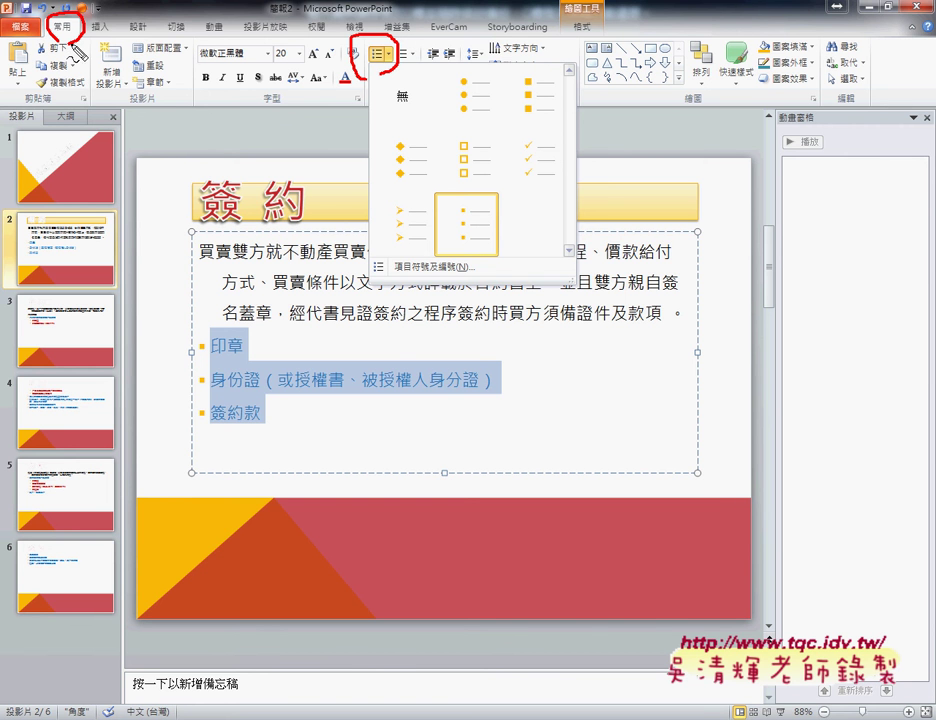
left_click_drag(448, 290, 470, 262)
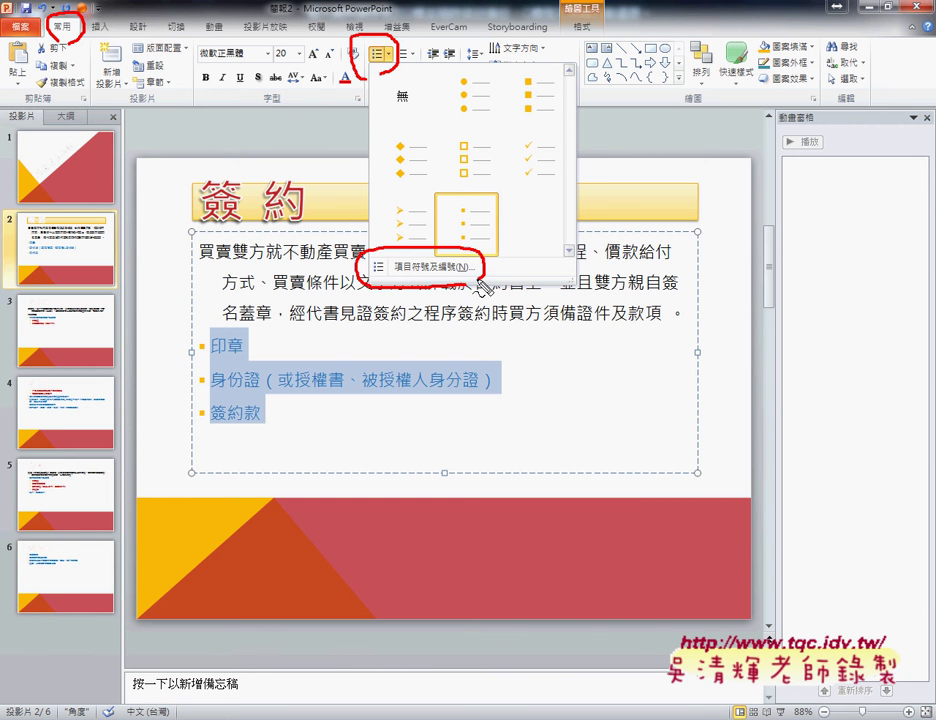
left_click_drag(380, 72, 372, 255)
left_click_drag(337, 213, 369, 240)
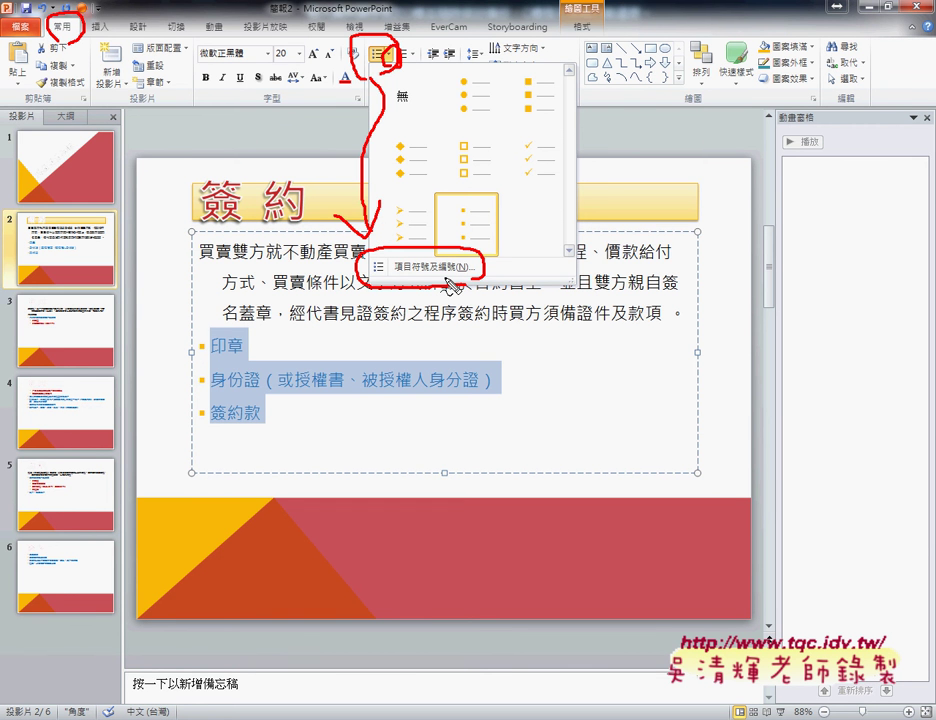
key("Escape")
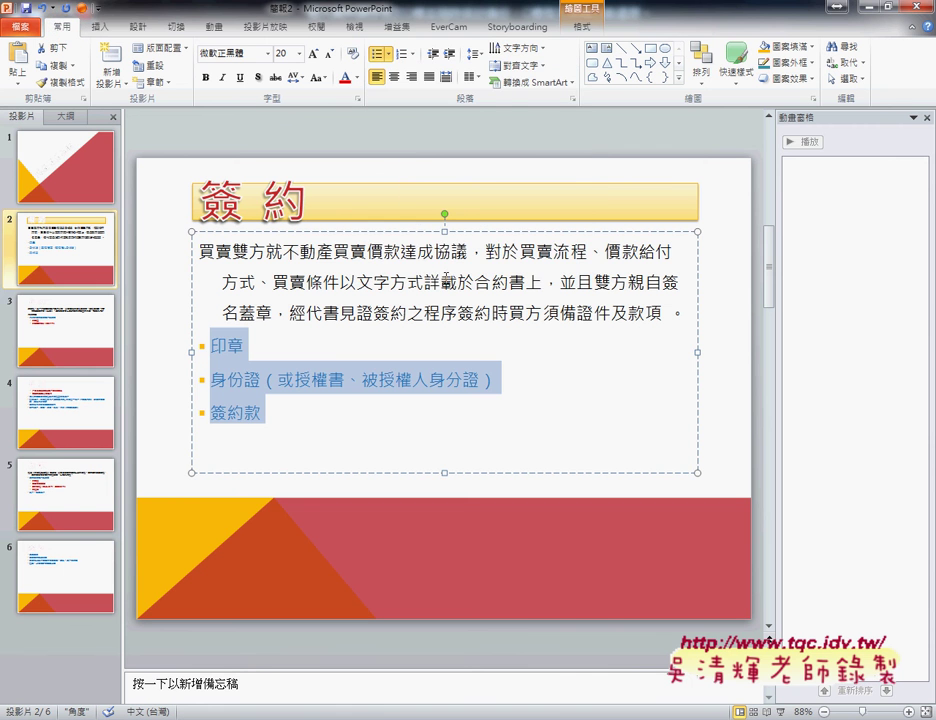
In Bullets and Numbering, choose red diamond bullets at 80% of text size.
left_click(387, 54)
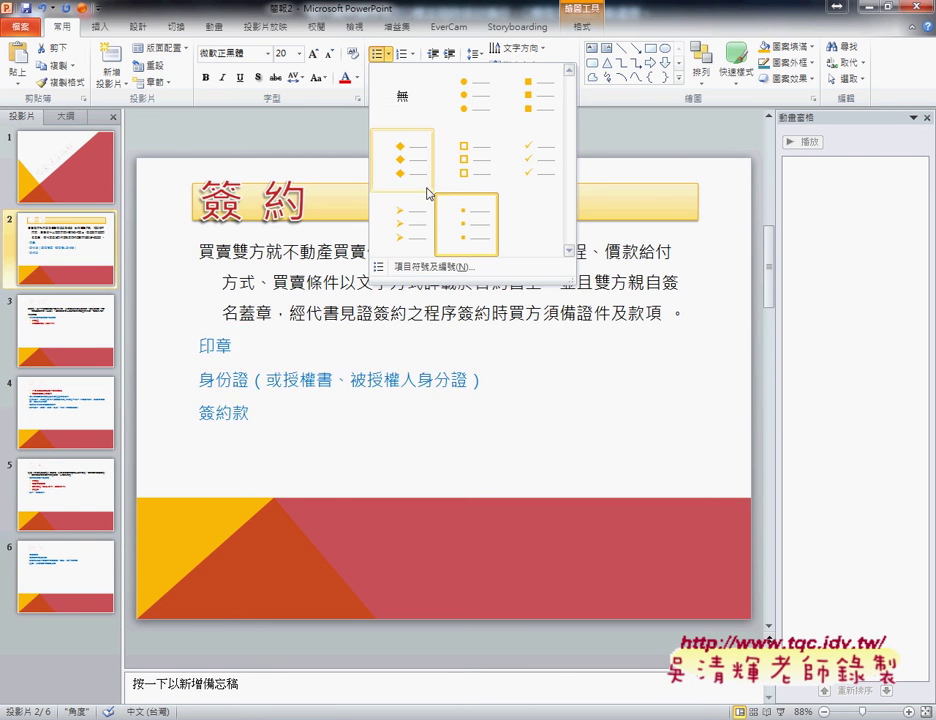
left_click(425, 267)
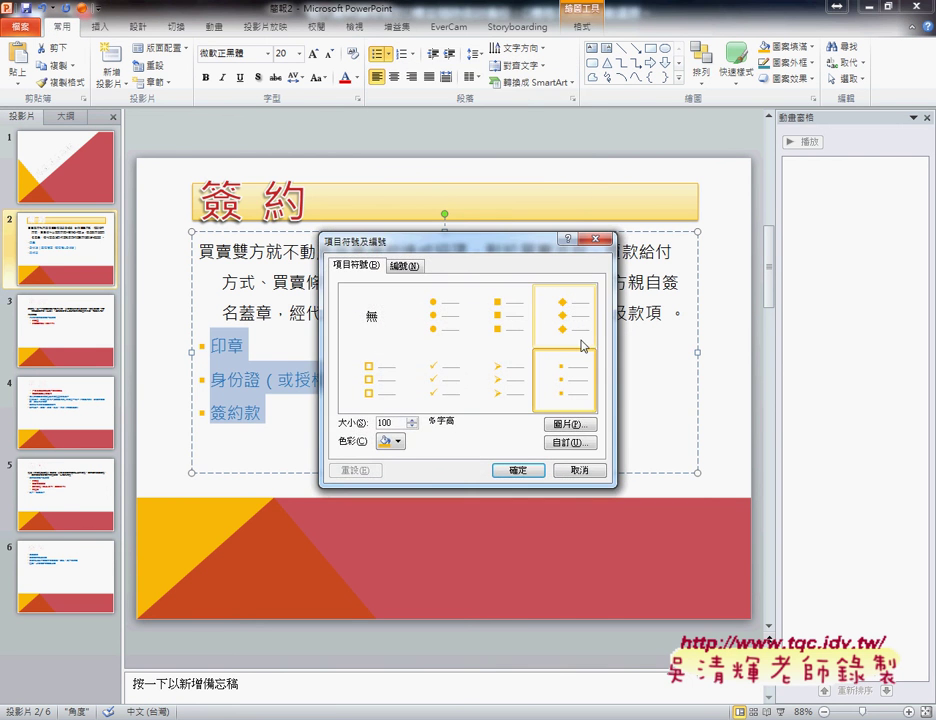
left_click(562, 315)
left_click_drag(531, 243, 657, 135)
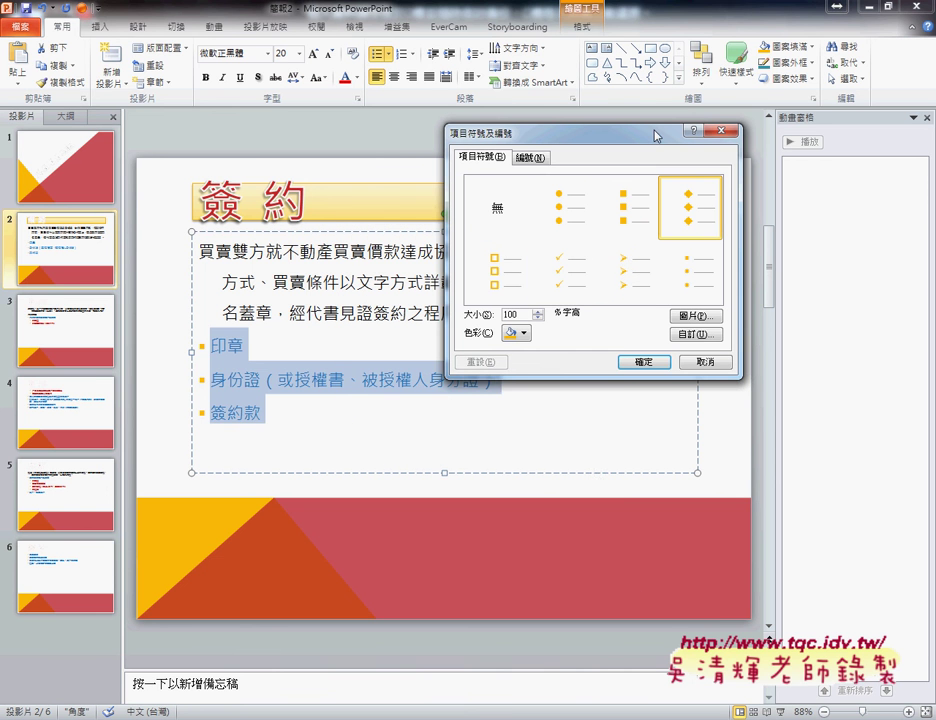
left_click(522, 334)
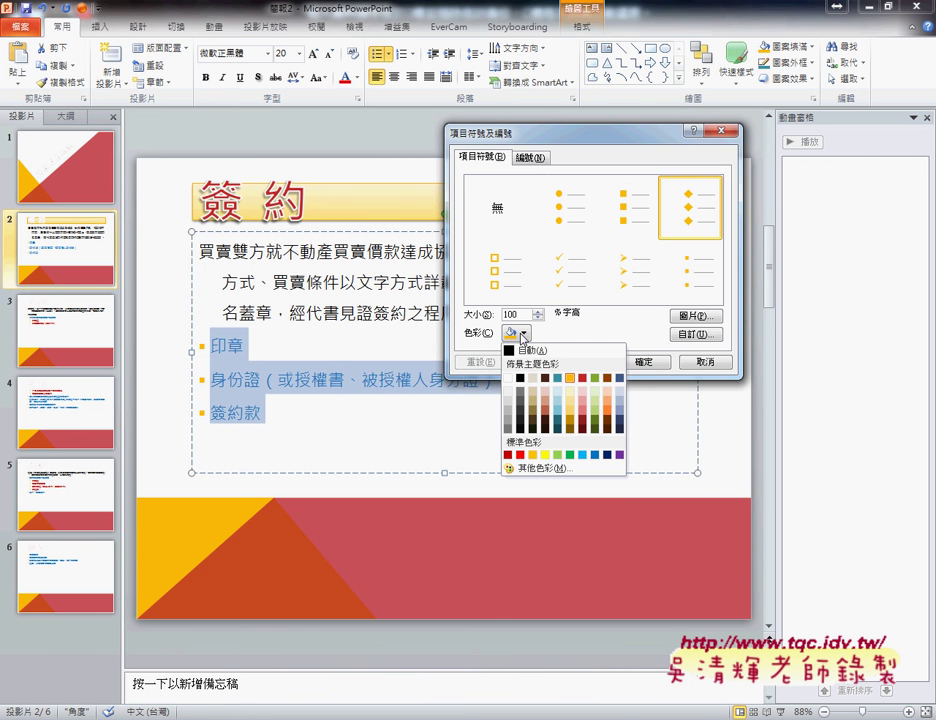
left_click(520, 455)
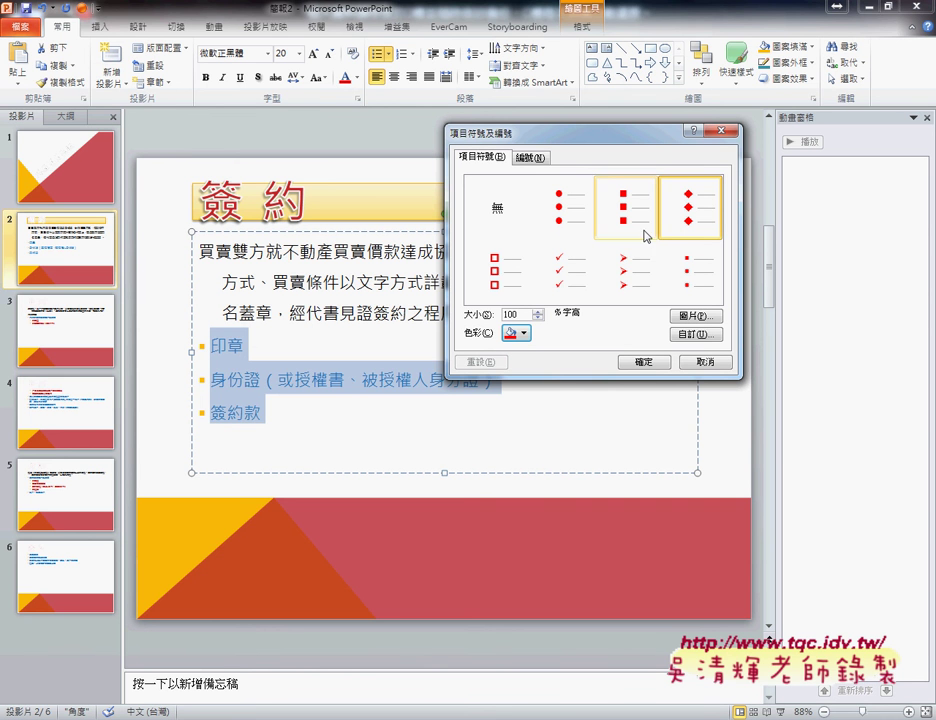
double_click(500, 316)
type("80")
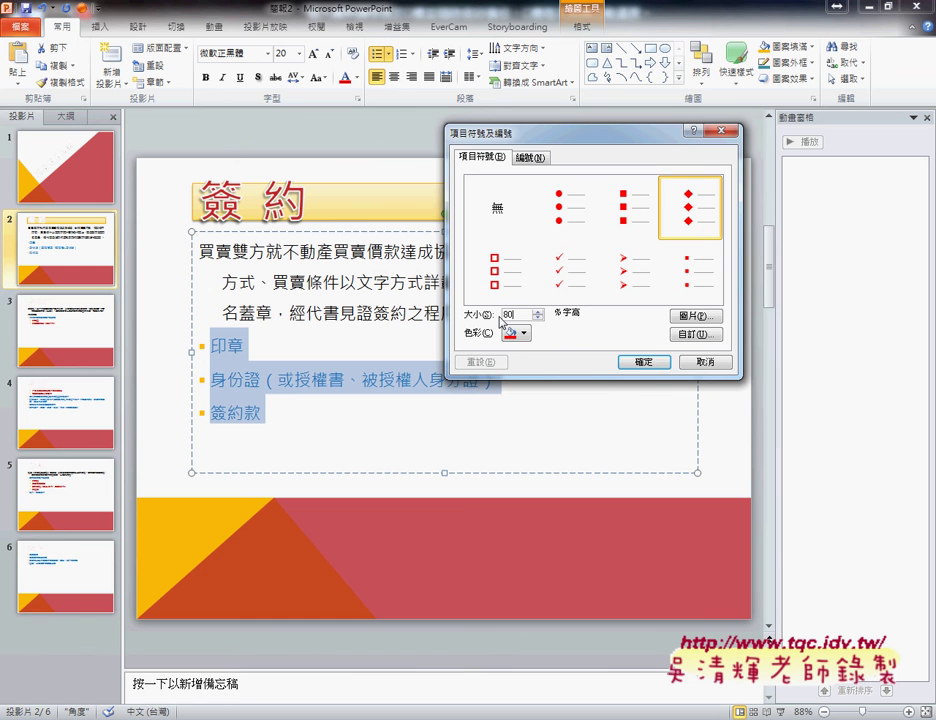
left_click(658, 362)
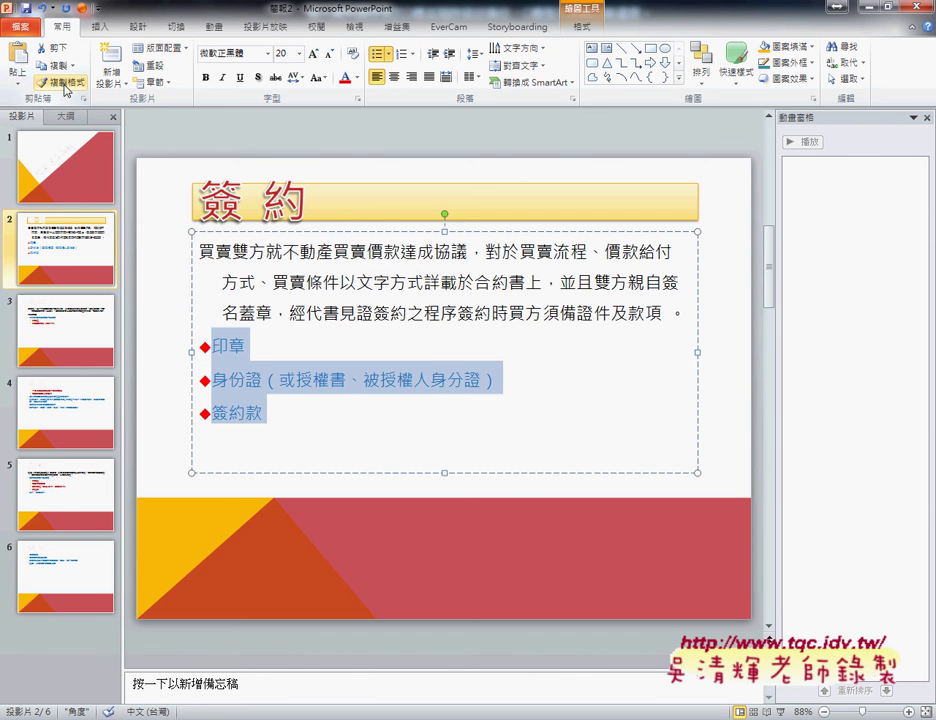
Format-paint slide 2's red diamond bullet style onto the blue lines of slides 3 and 4.
left_click(64, 84)
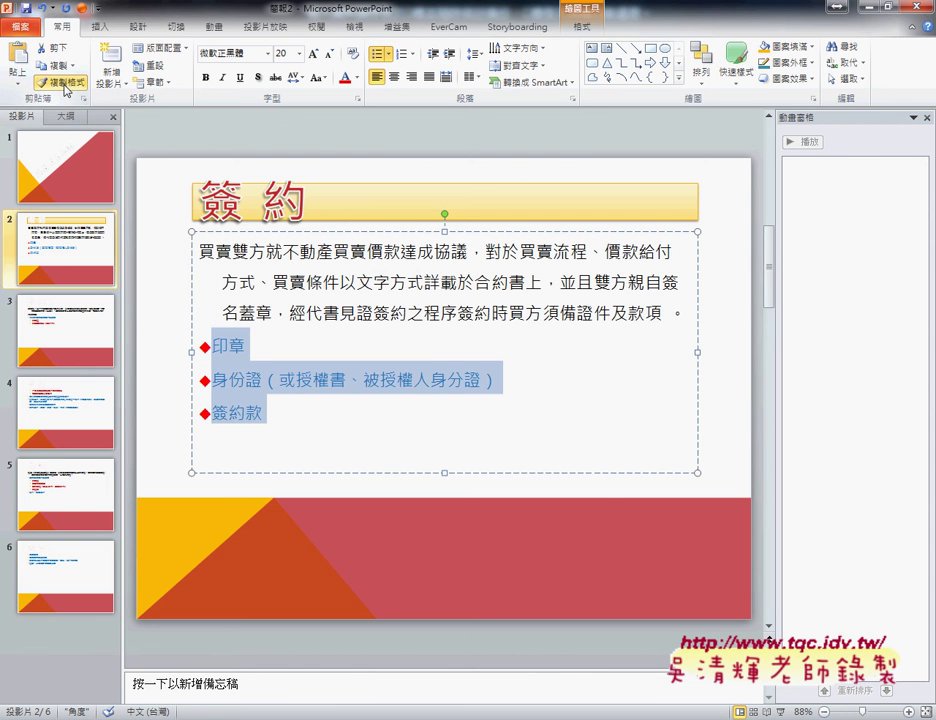
left_click(65, 336)
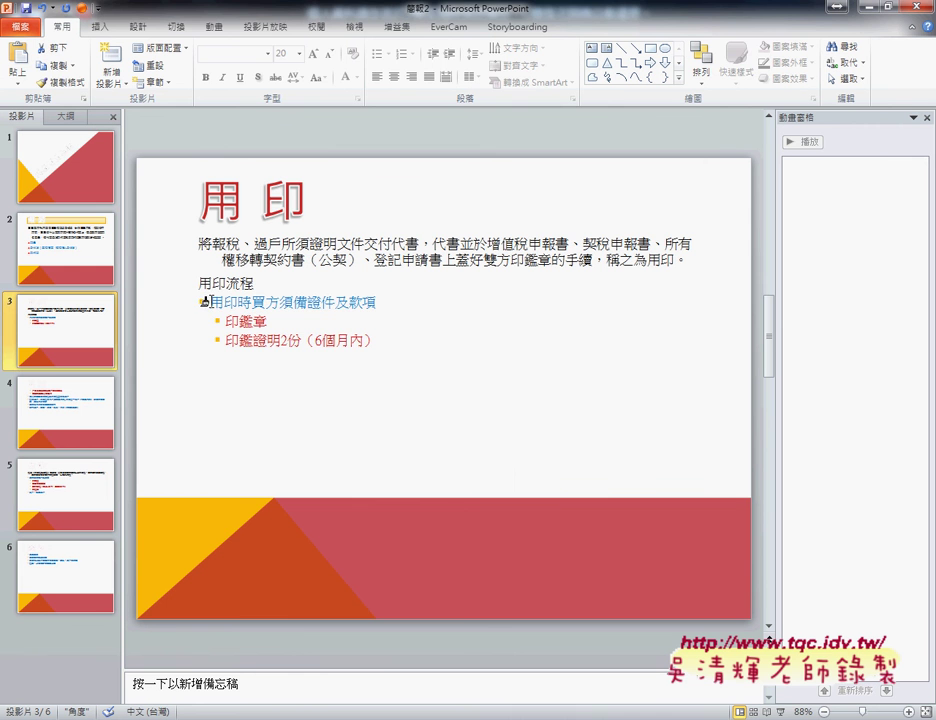
left_click_drag(200, 303, 410, 302)
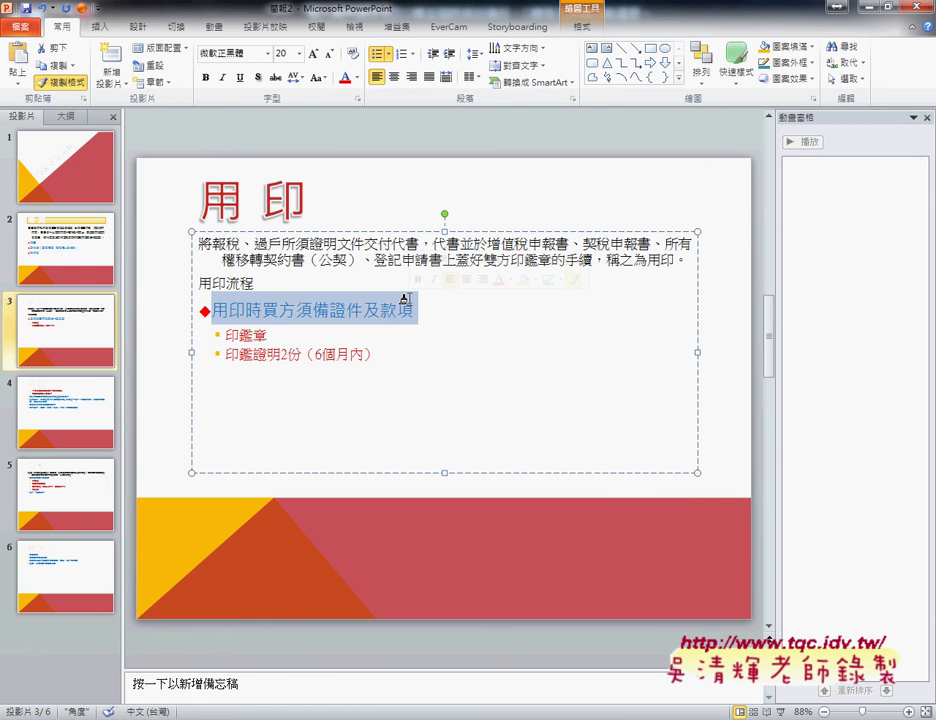
left_click(94, 414)
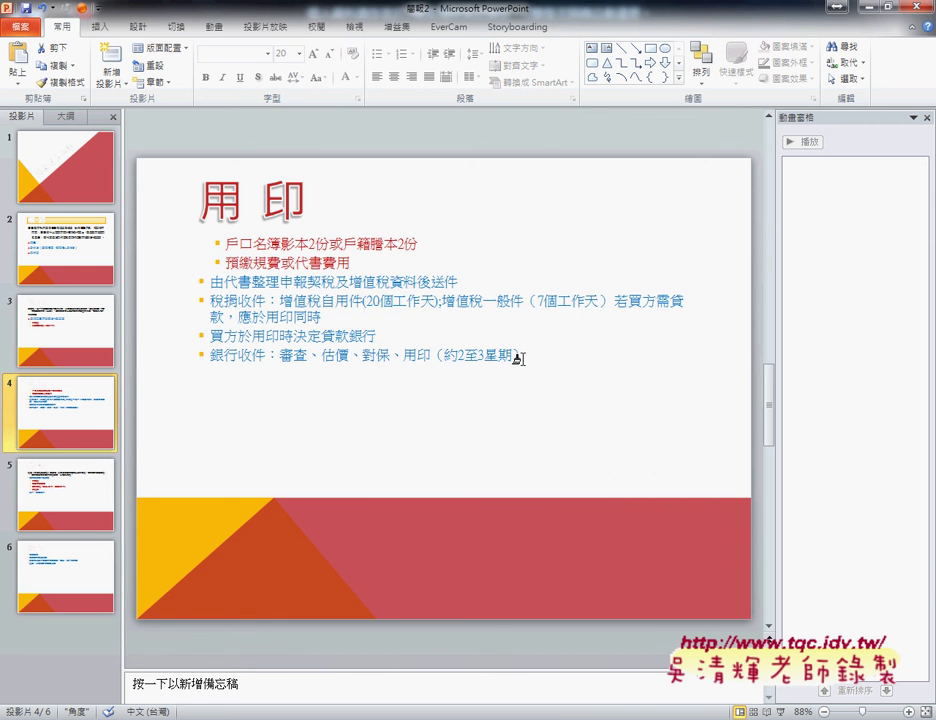
left_click_drag(520, 355, 199, 286)
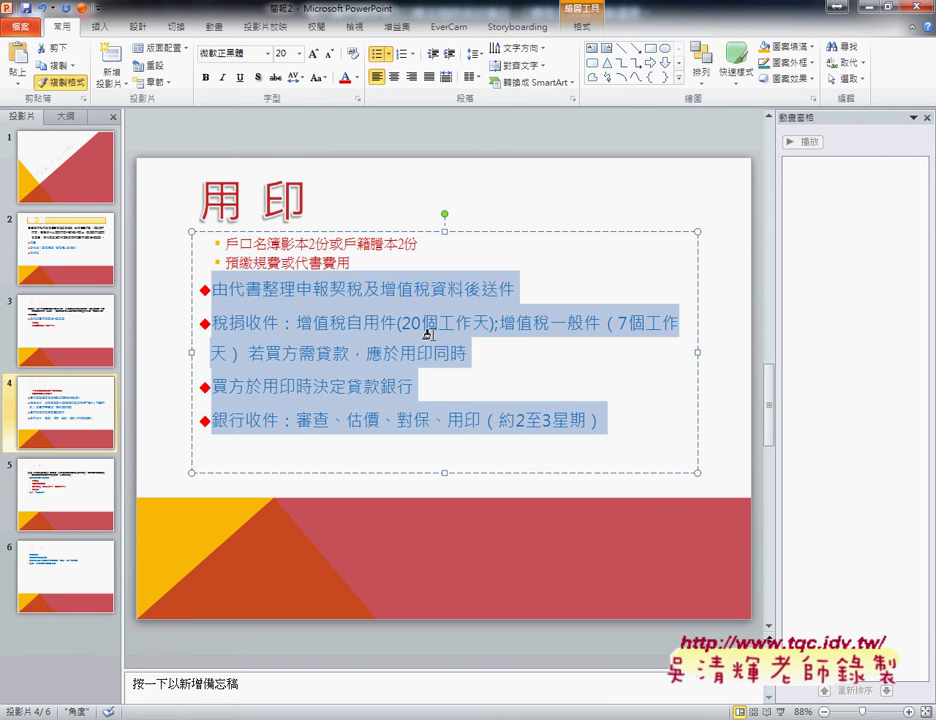
left_click(66, 84)
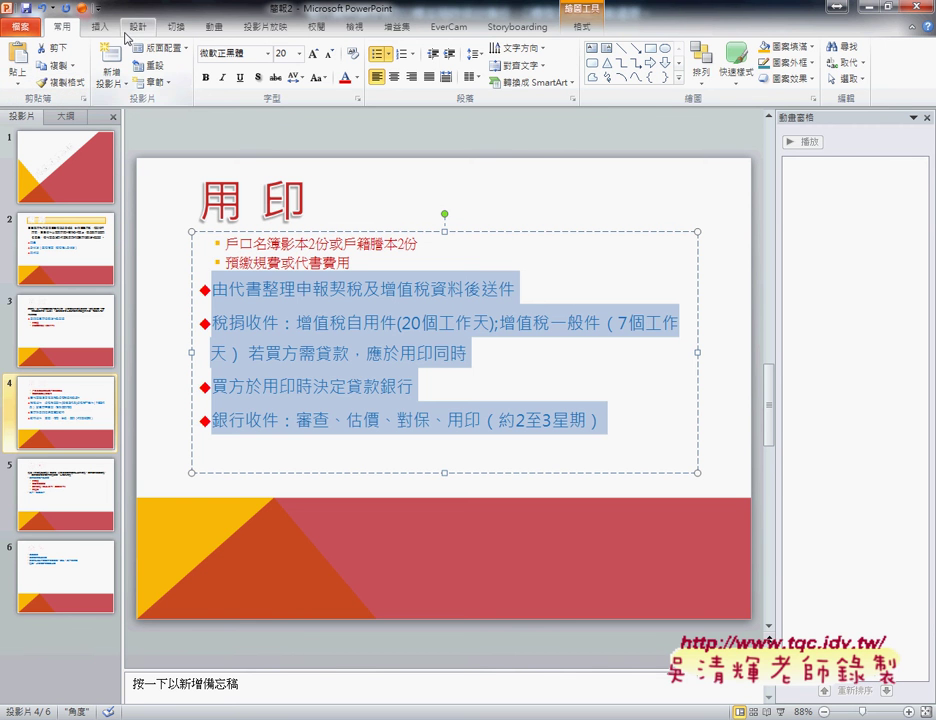
left_click(176, 28)
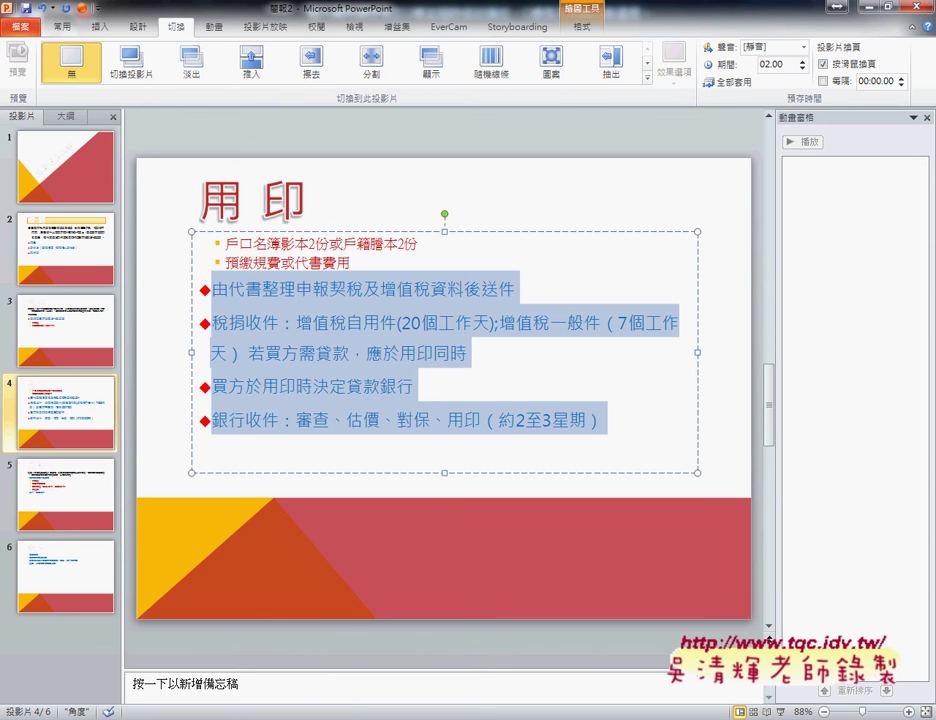
After checking the exam PDF, apply the Zoom transition with the In effect option.
left_click(188, 470)
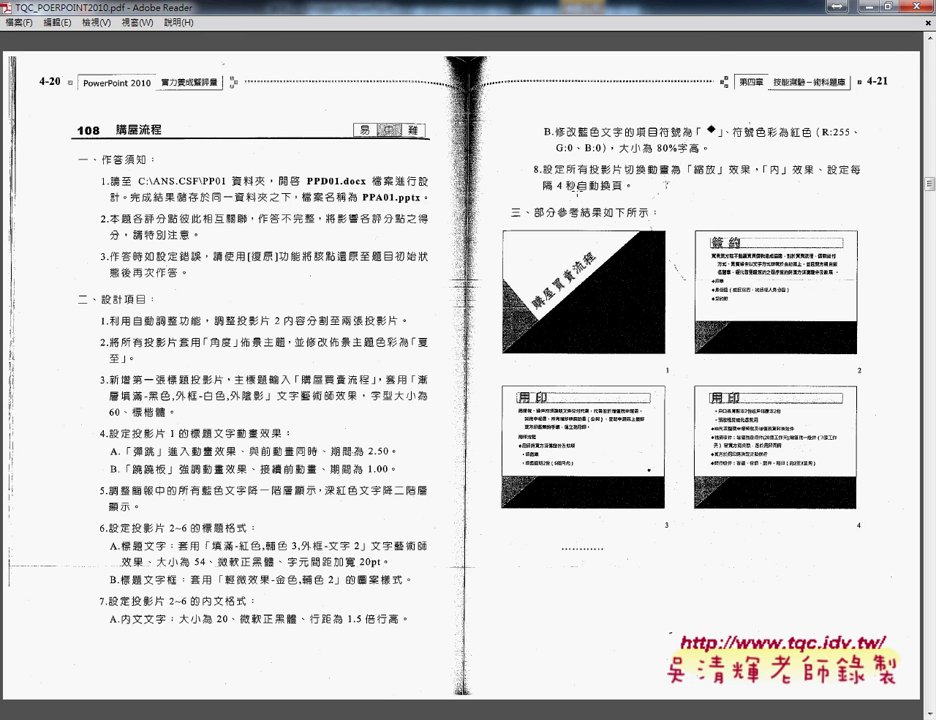
left_click(870, 8)
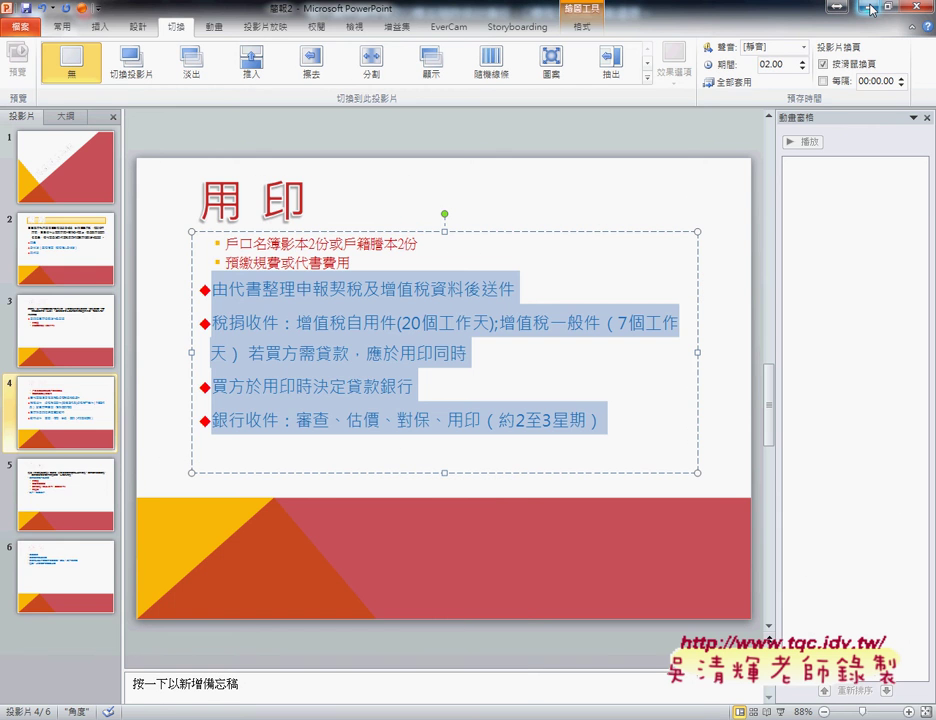
left_click(648, 80)
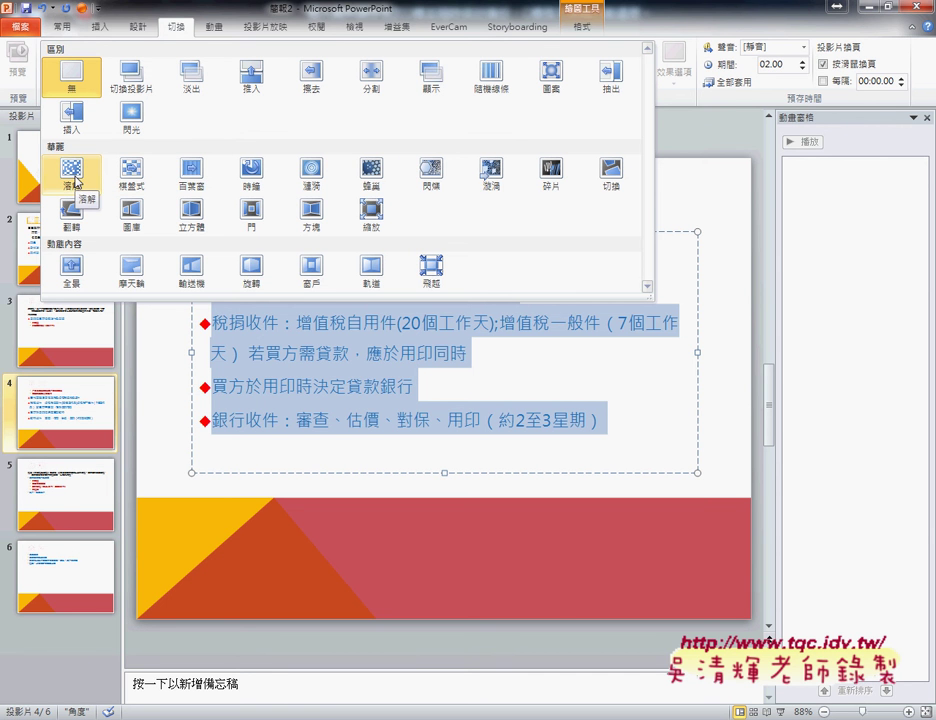
left_click(372, 209)
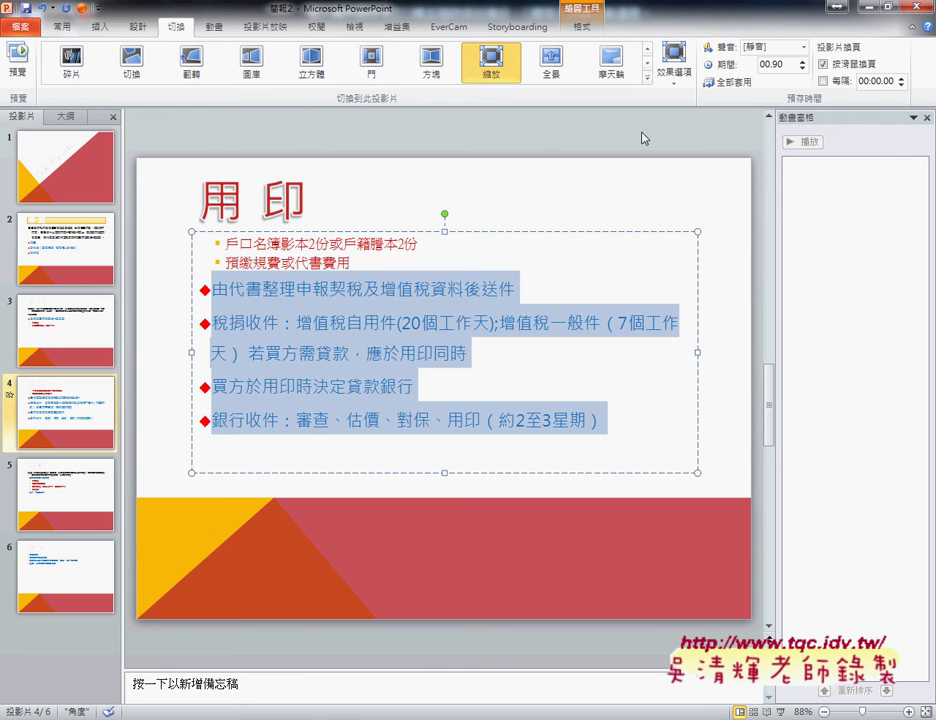
left_click(675, 70)
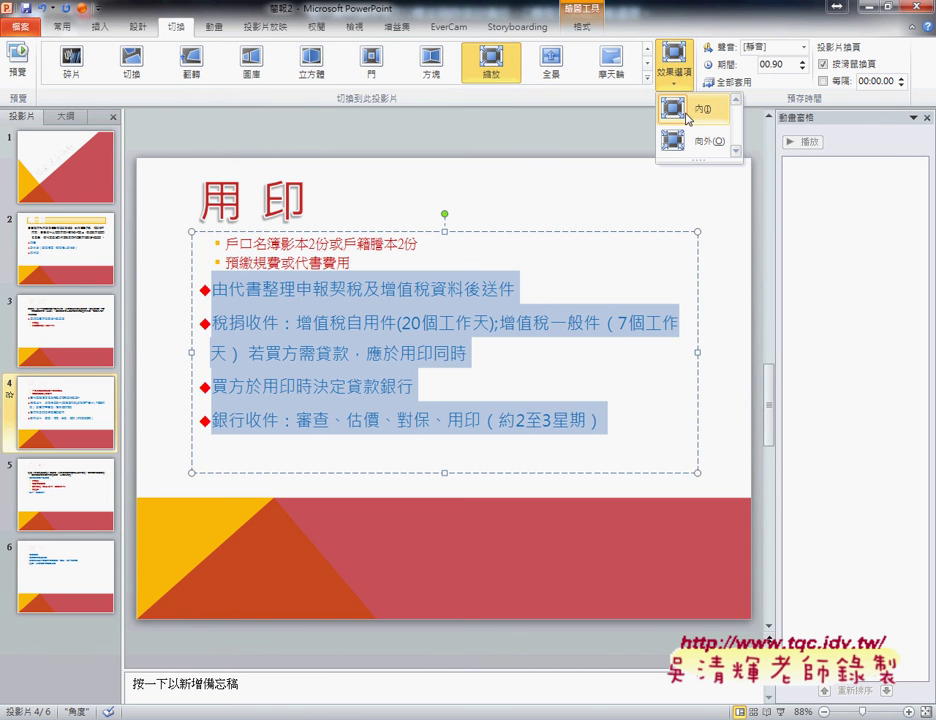
left_click(687, 113)
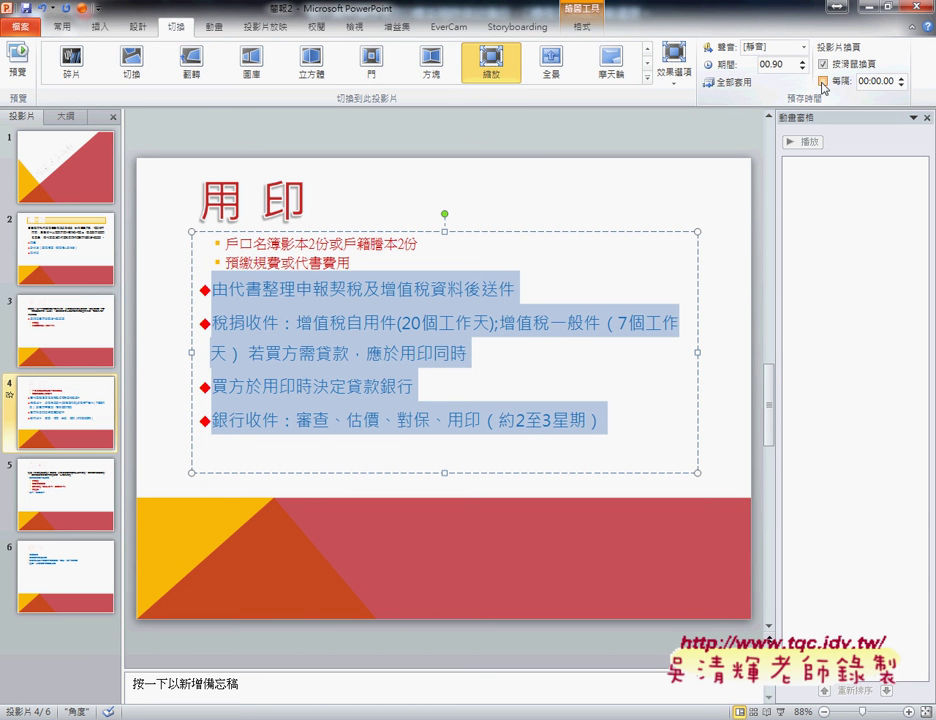
Make slides advance automatically after 00:04.00 and apply the transition to all slides.
left_click(823, 80)
left_click(901, 77)
left_click(901, 77)
left_click(901, 77)
left_click(901, 77)
left_click(714, 86)
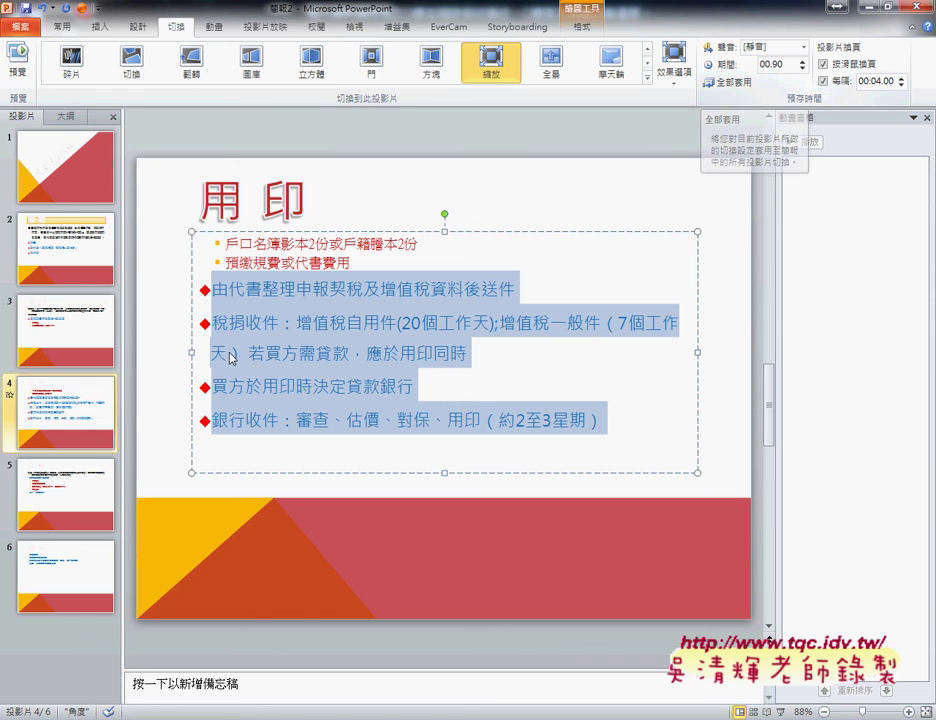
left_click(722, 84)
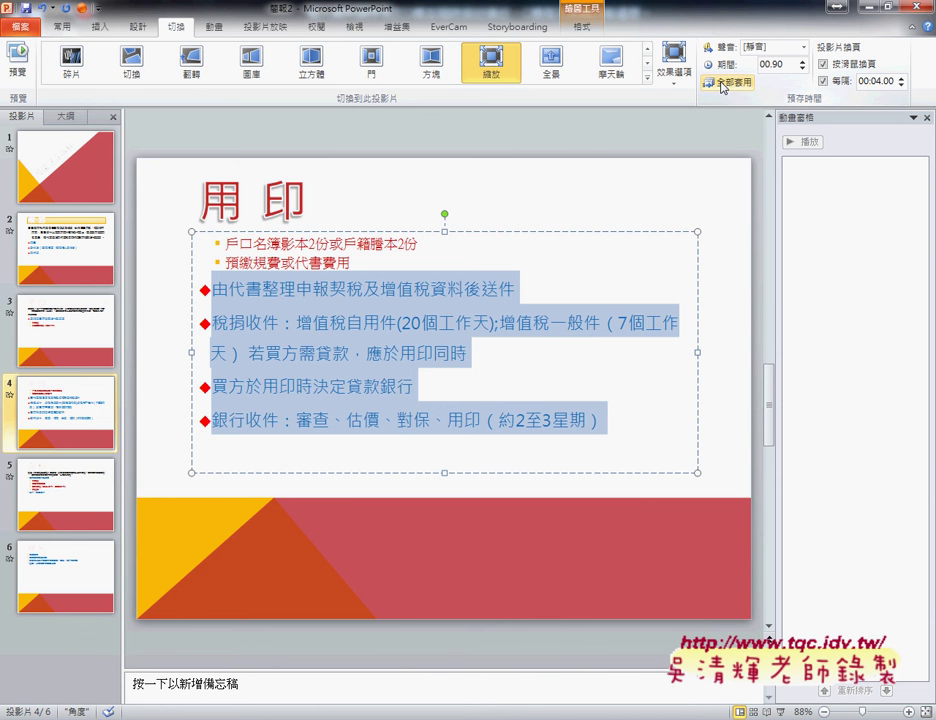
Start the 108.pptx slide show from the title slide, exiting and restarting it once.
left_click(36, 175)
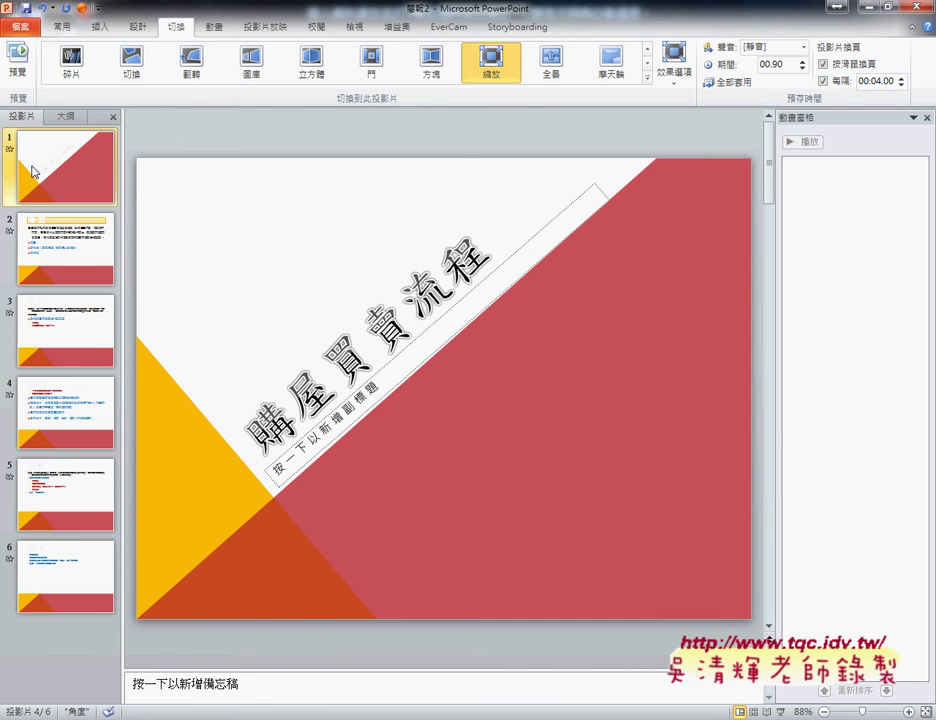
left_click(785, 712)
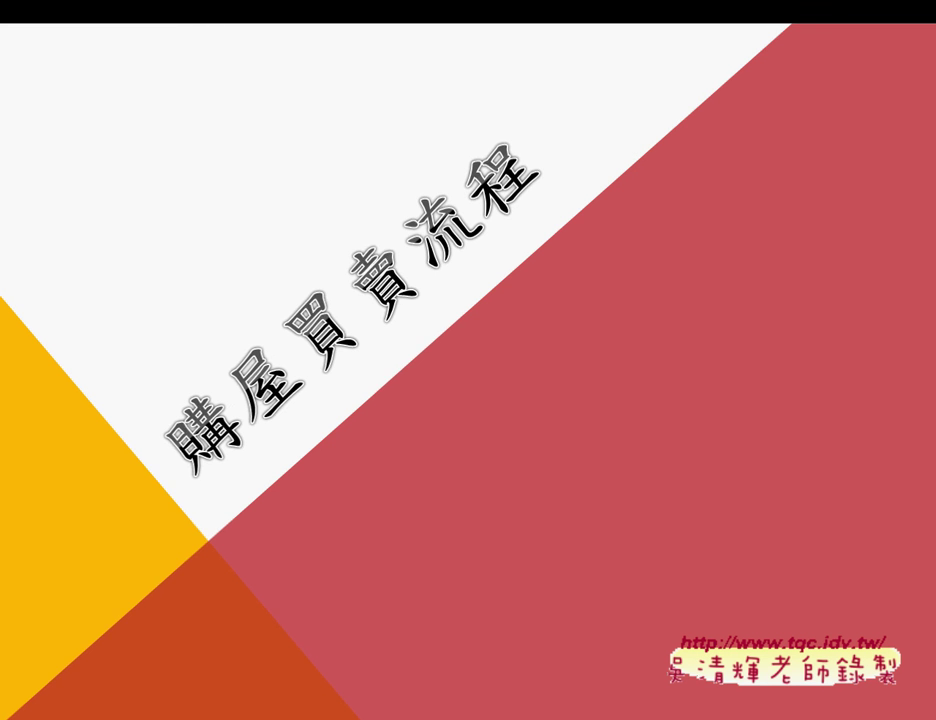
key("Escape")
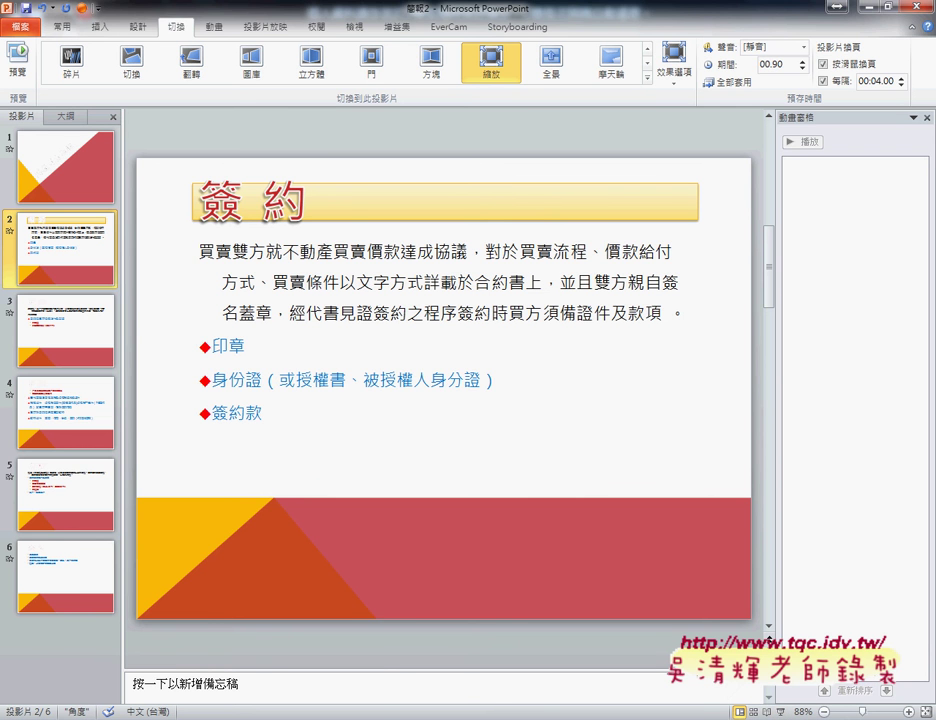
mouse_move(303, 714)
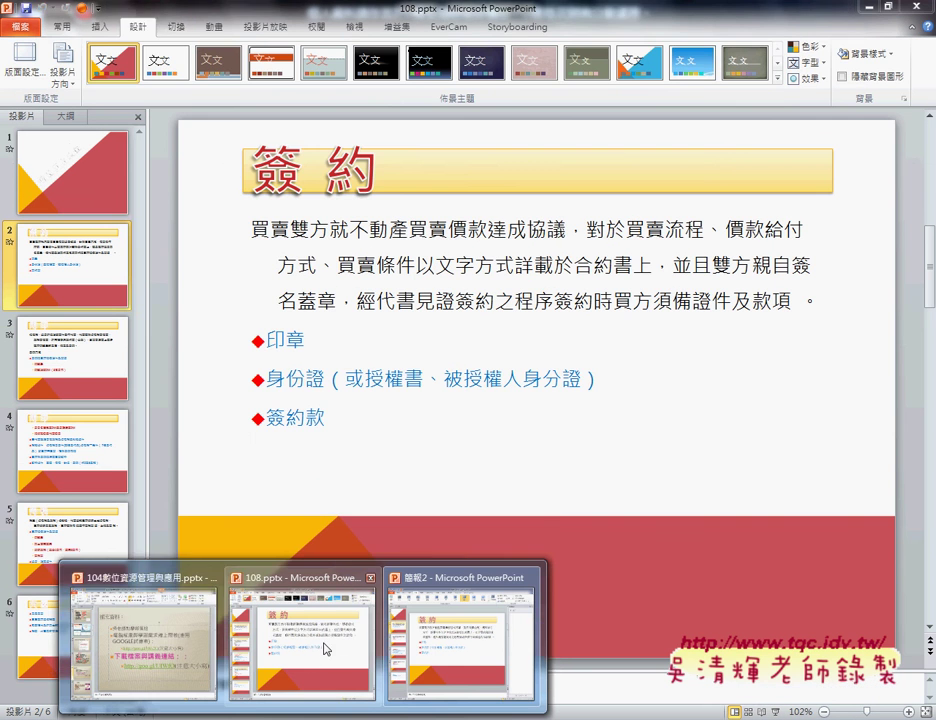
left_click(324, 650)
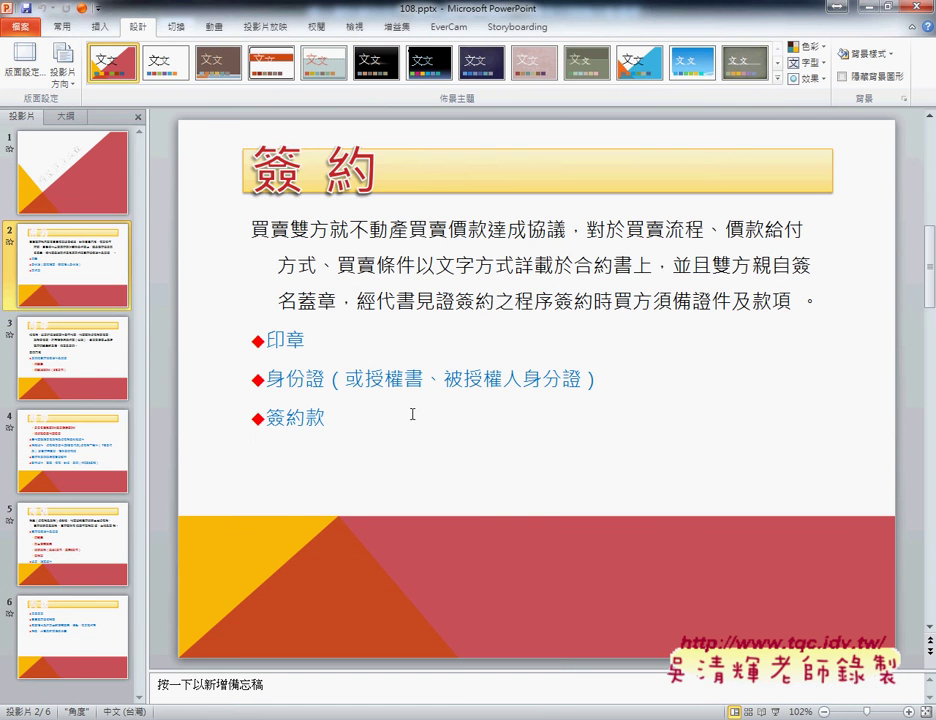
left_click(88, 204)
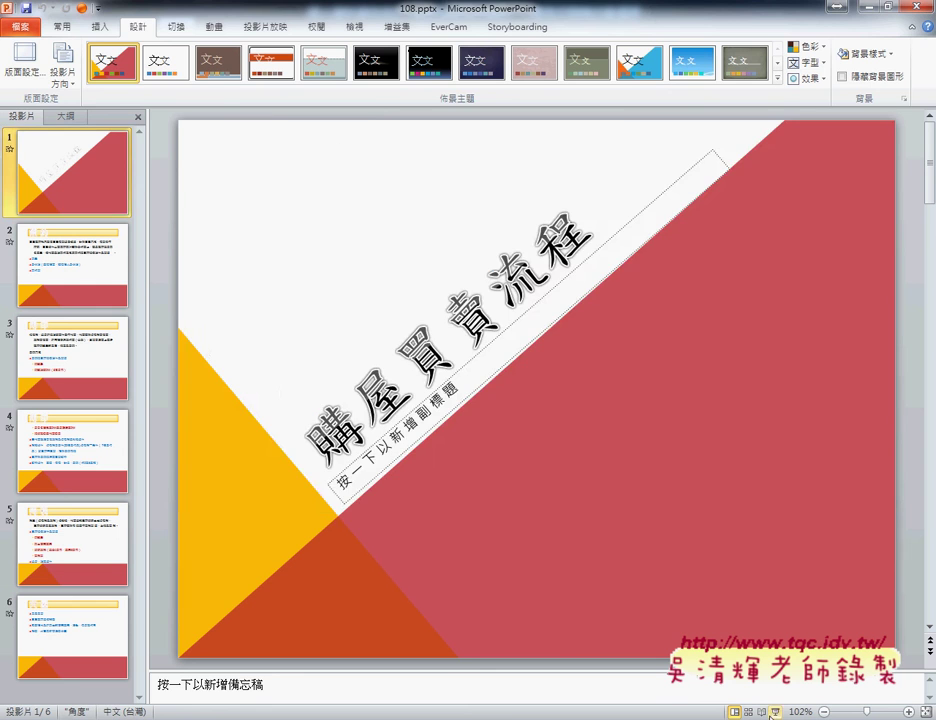
left_click(776, 712)
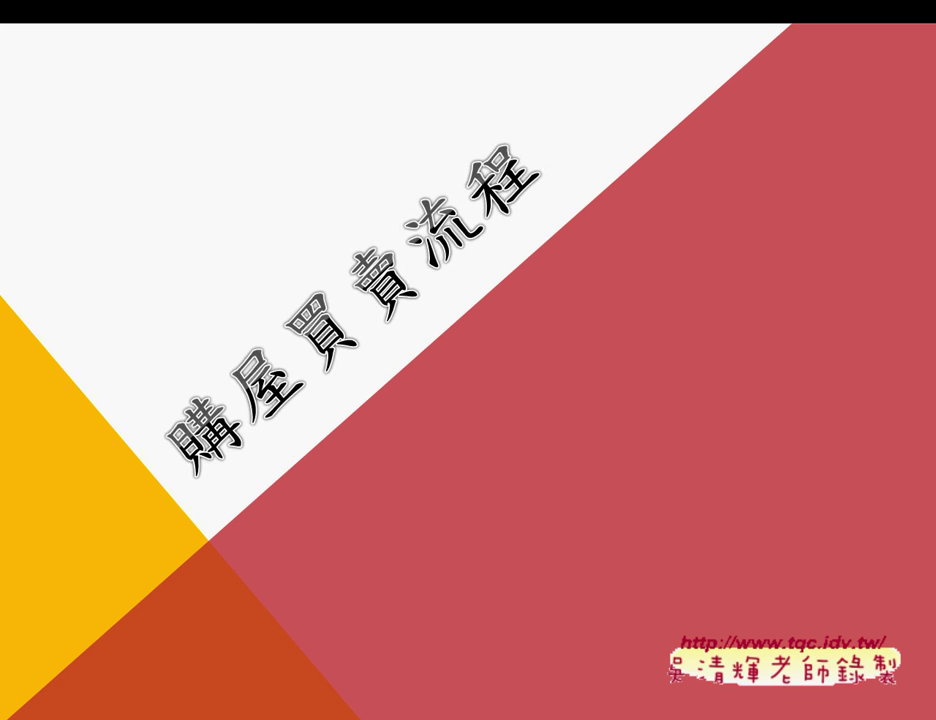
Advance through the 簽約, 用印 and second 用印 slides to check the zoom transitions.
key("Right")
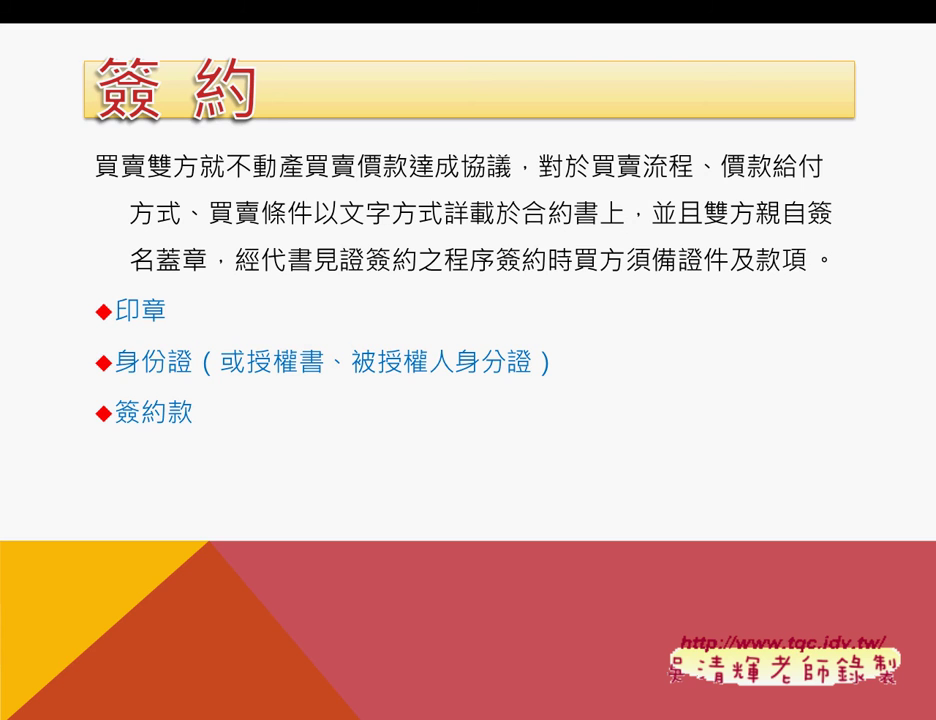
key("Right")
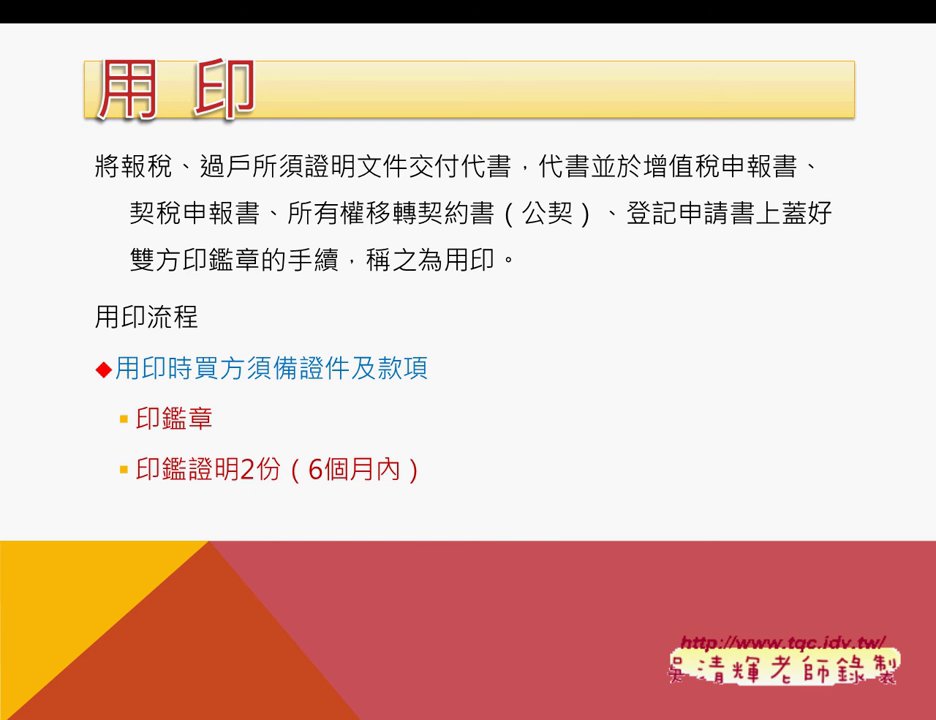
key("Right")
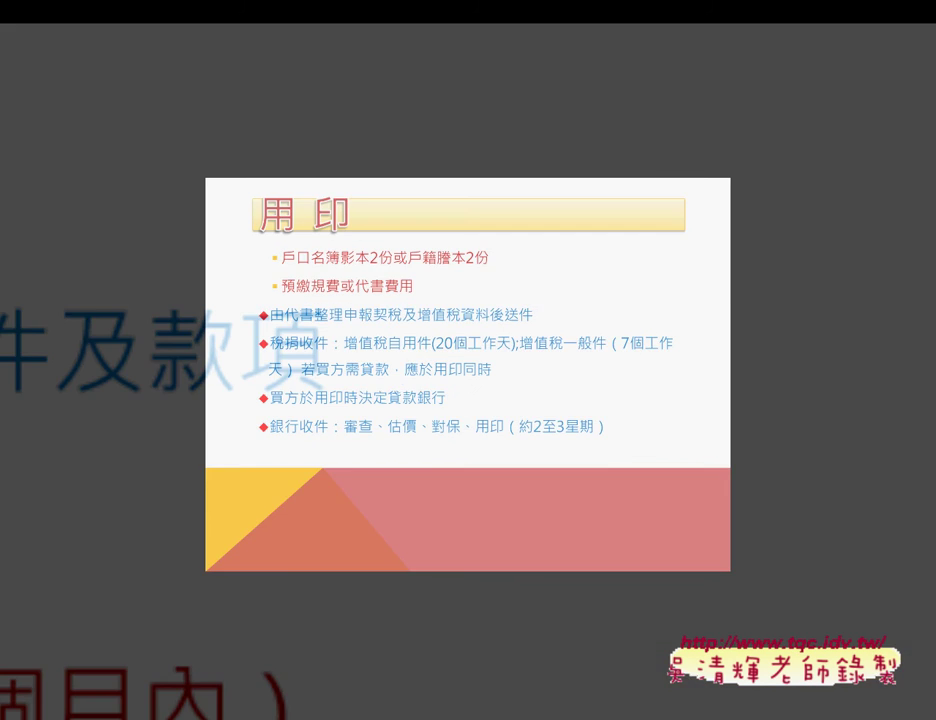